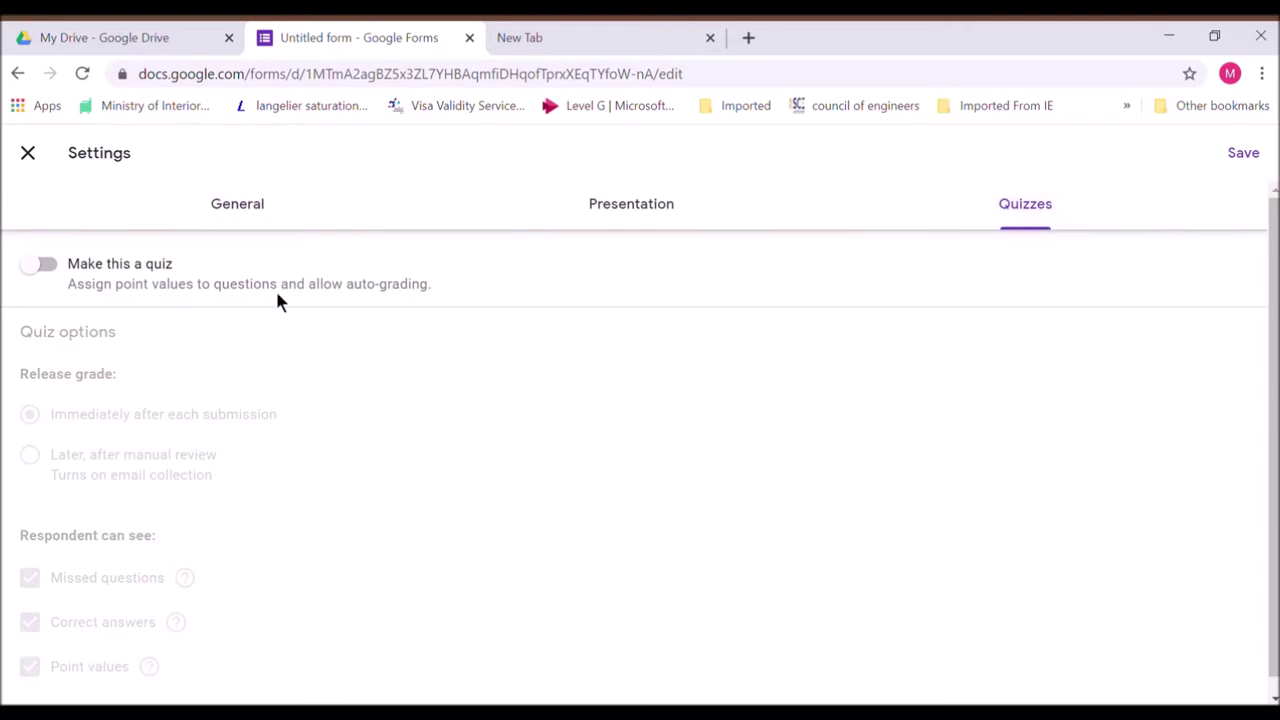
Step: Make the form a quiz, save that setting, and title the form "Computer Quiz"
left_click(62, 271)
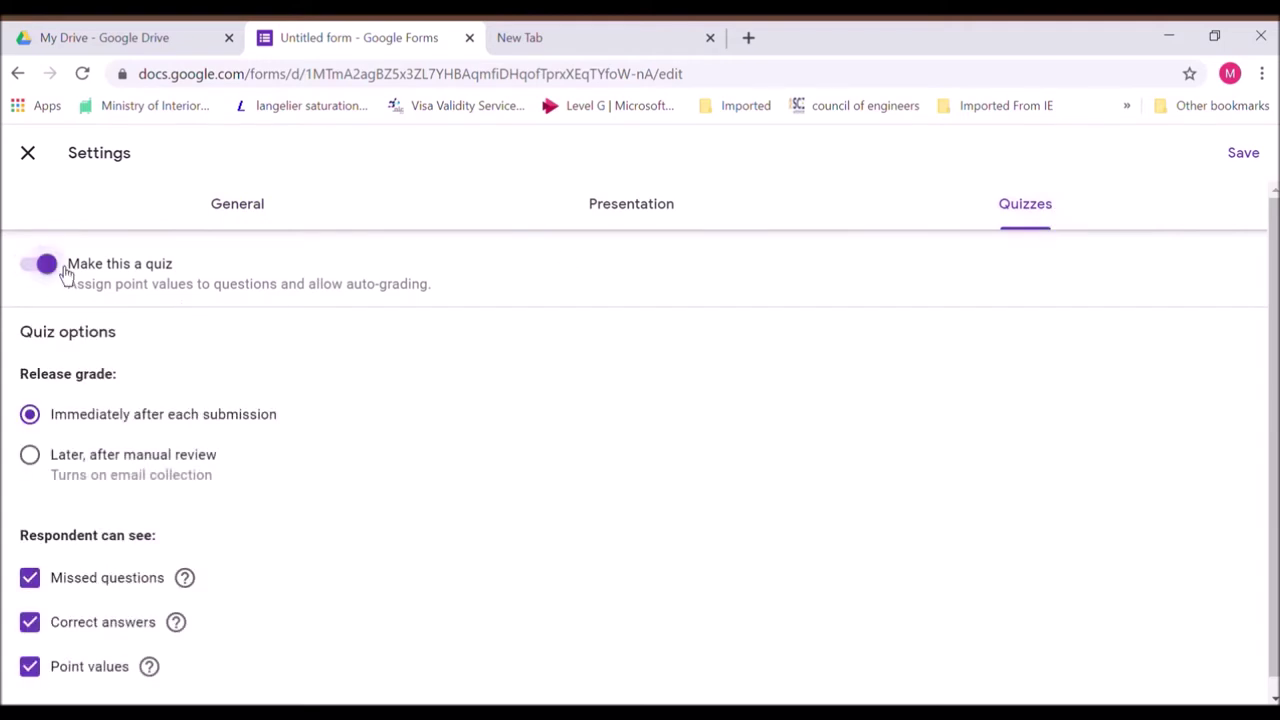
left_click(1243, 155)
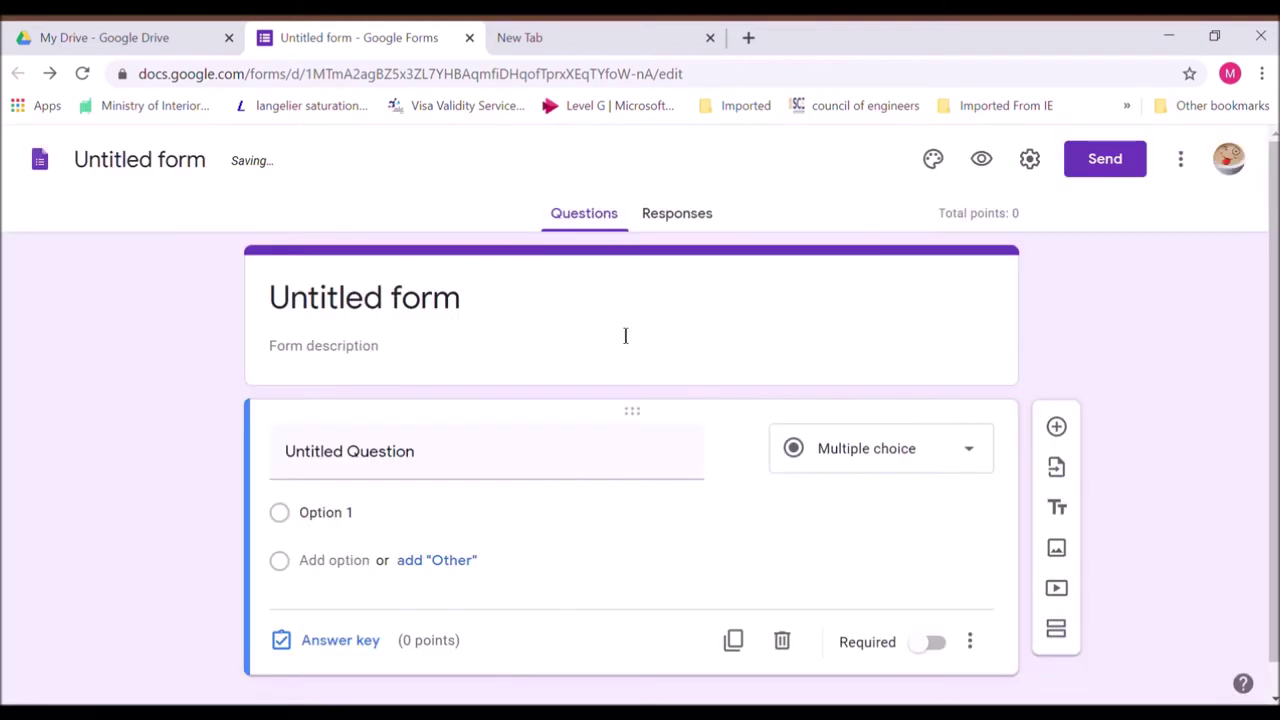
left_click(457, 323)
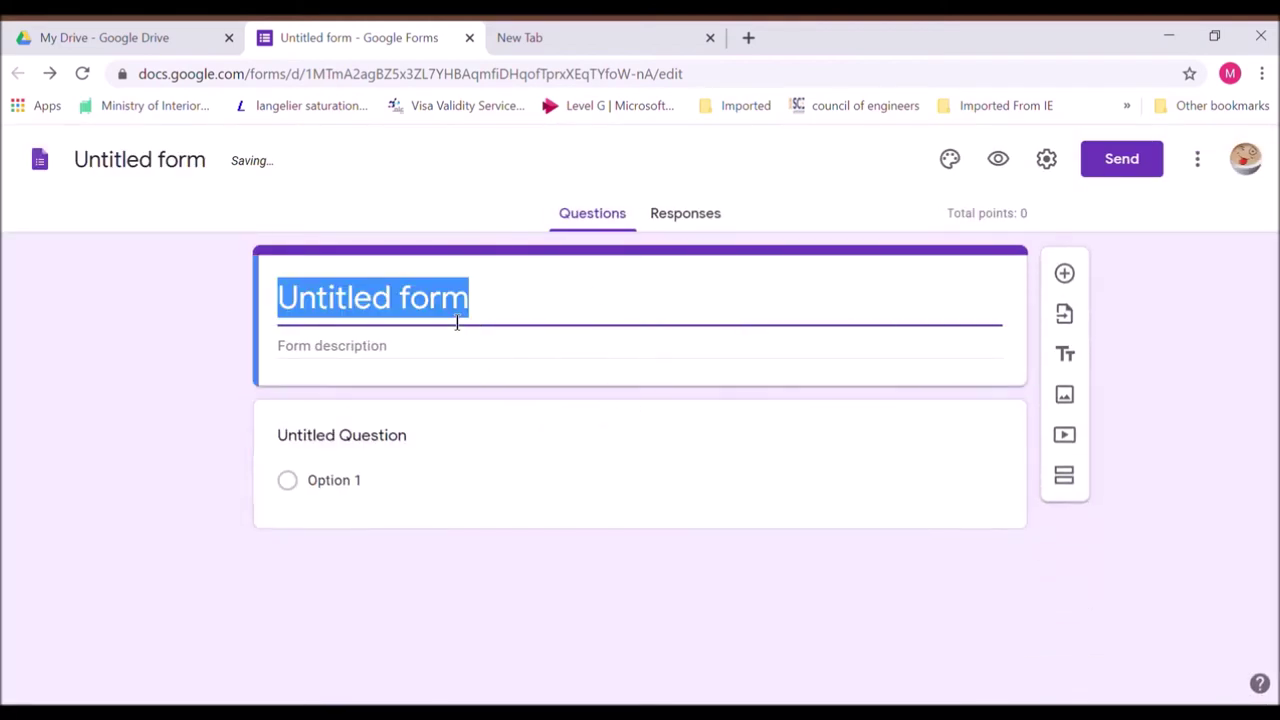
type("Com")
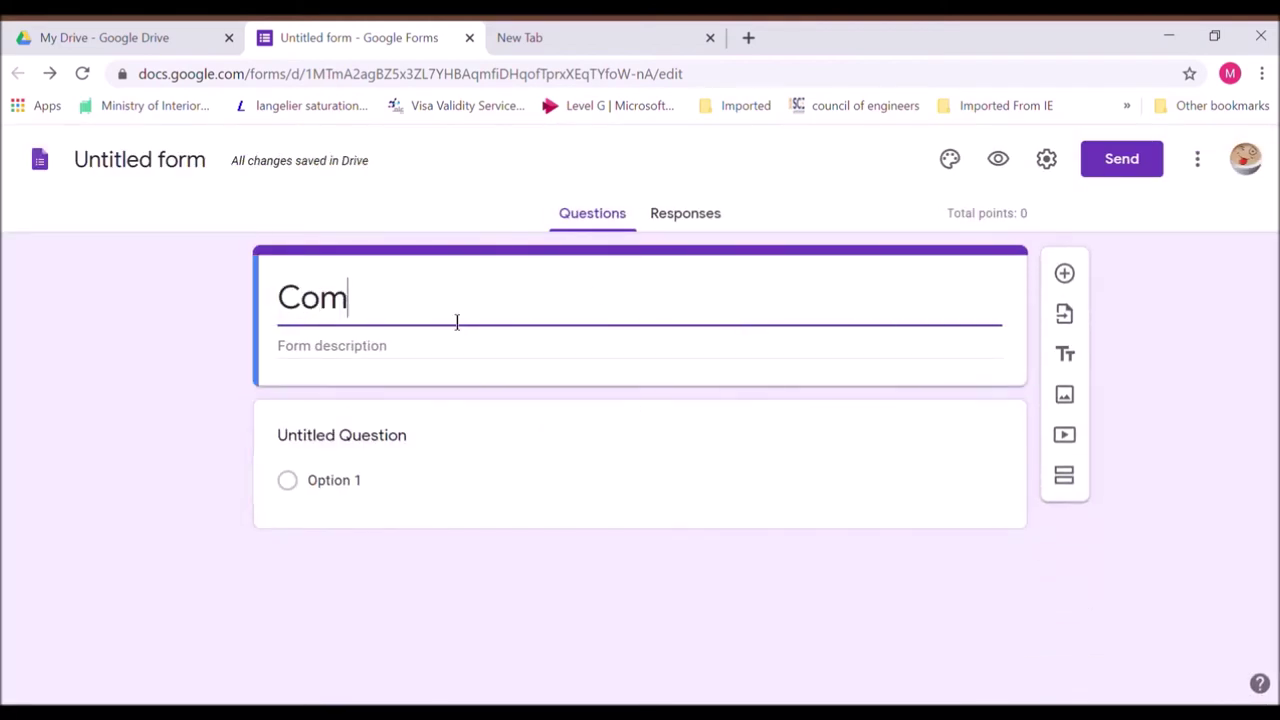
type("puter ")
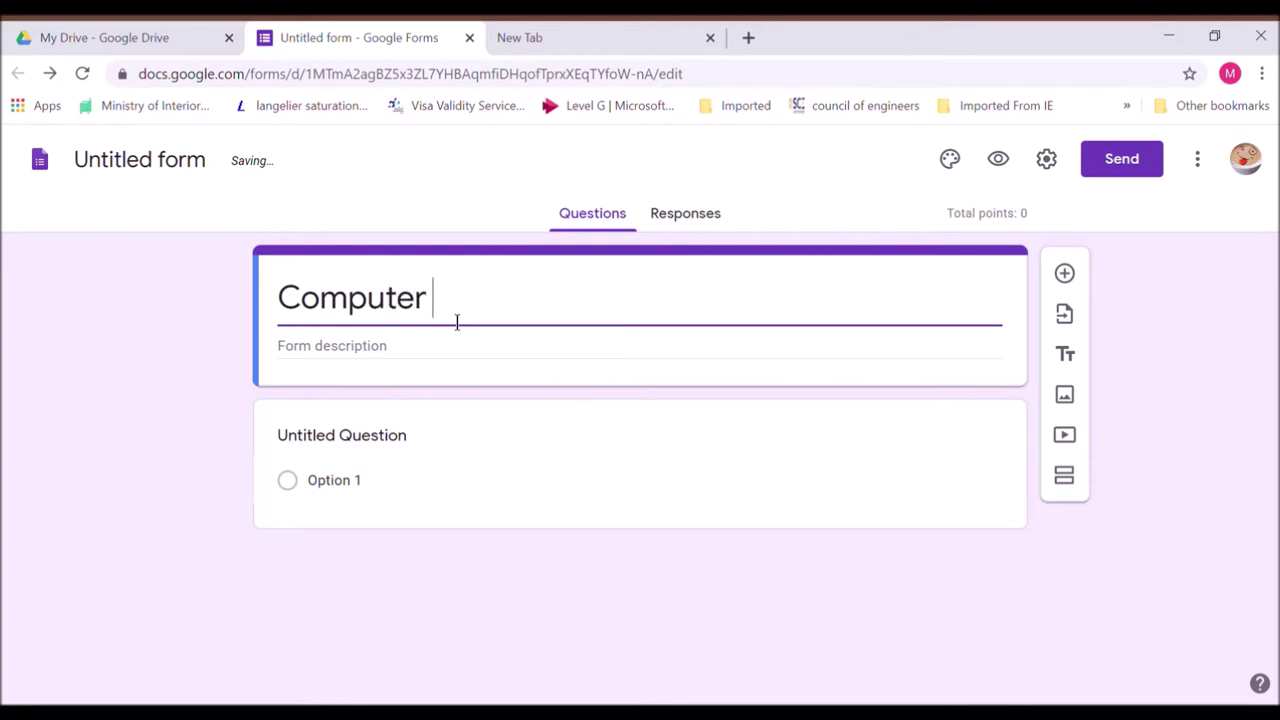
type("Quiz")
Step: Make the first question a short-answer question reading "1 mega byte s equal to ____________ kilobytes."
left_click(409, 457)
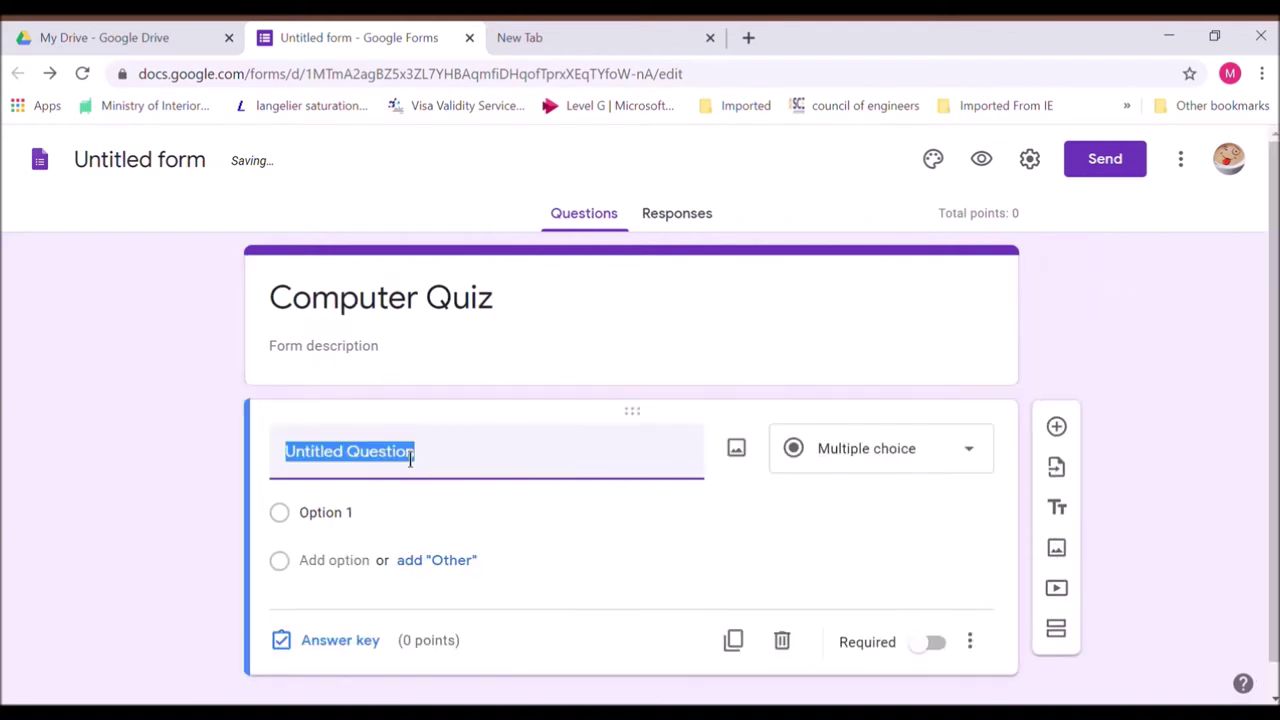
left_click(985, 464)
left_click(891, 200)
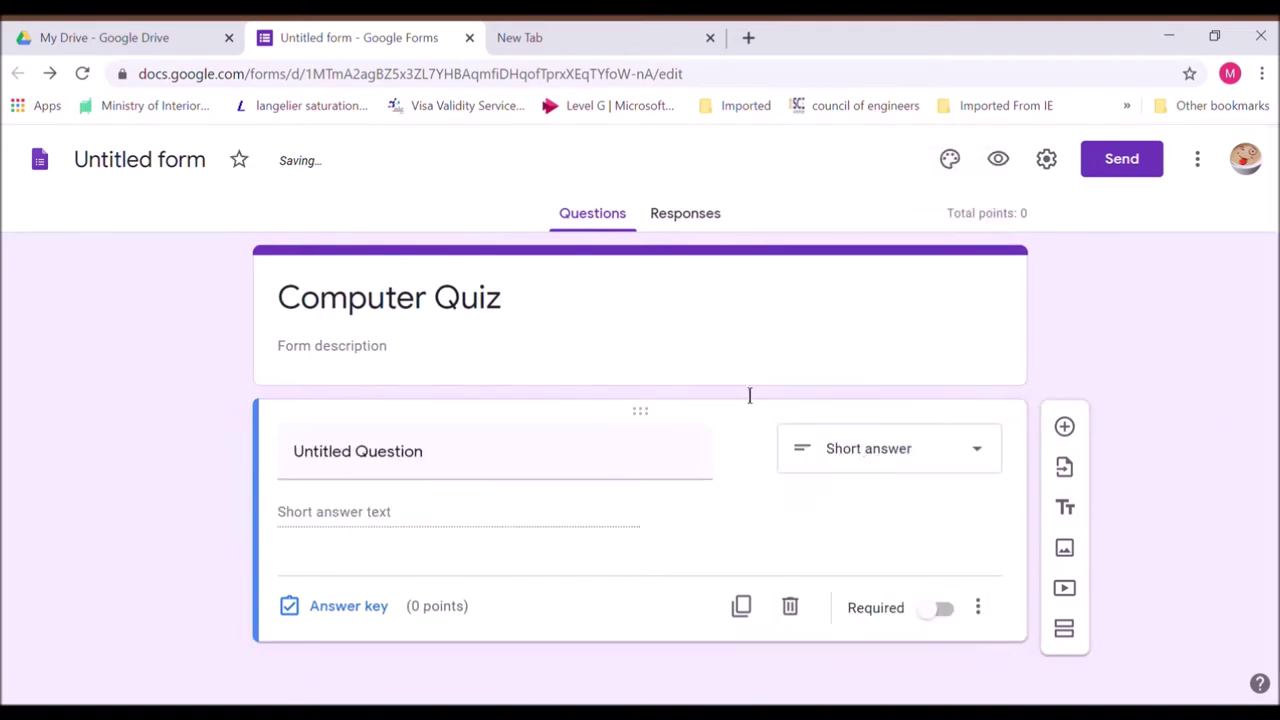
left_click(423, 483)
type("1 mega")
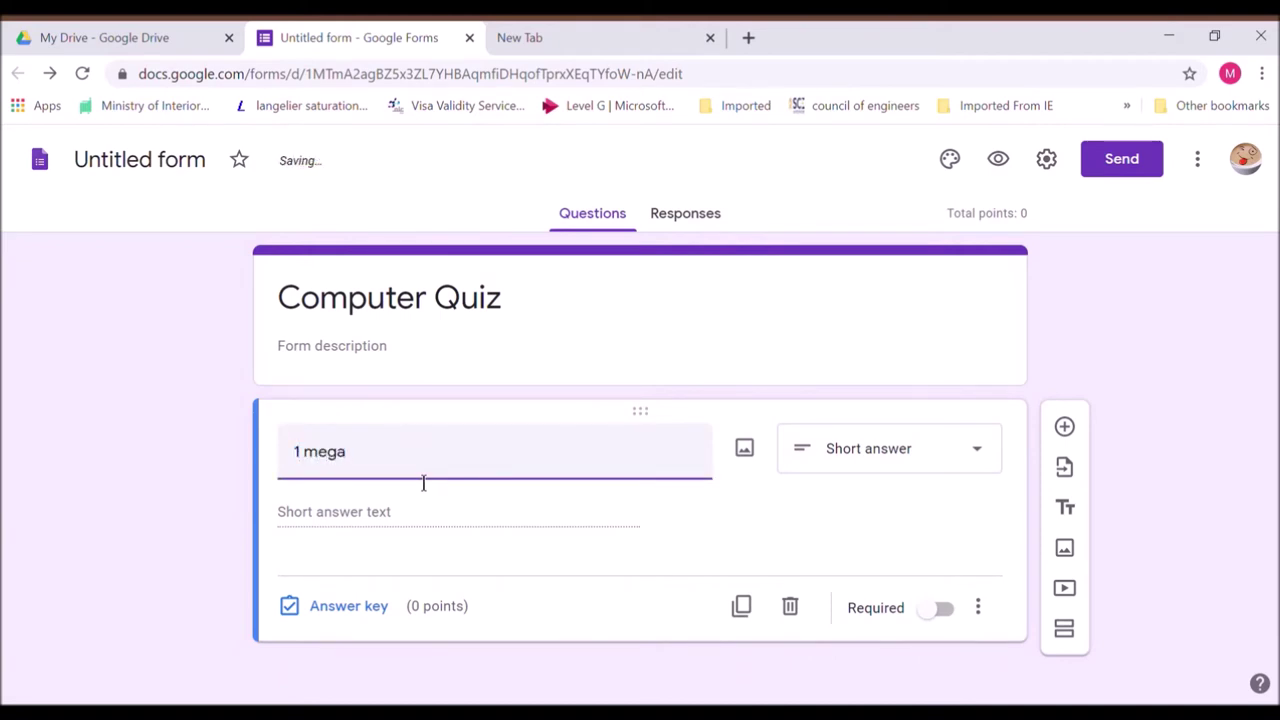
type(" b")
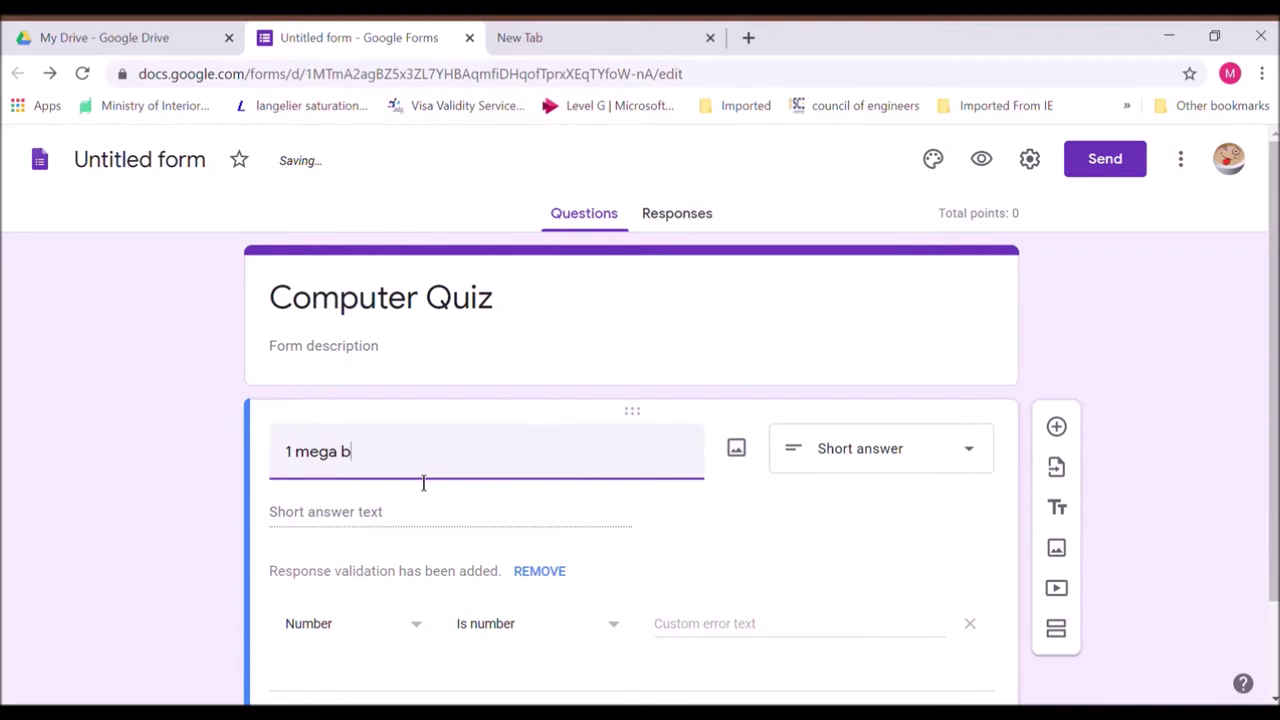
type("ye")
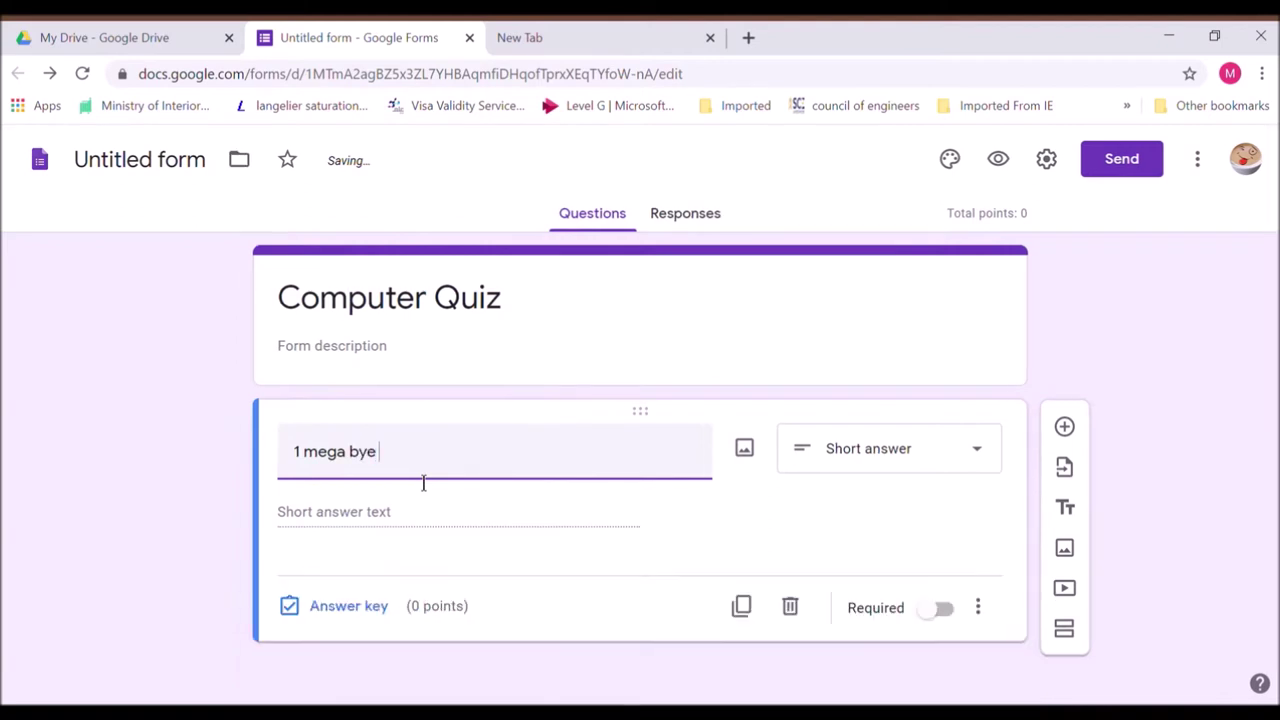
key("BackSpace")
key("BackSpace")
type("te s")
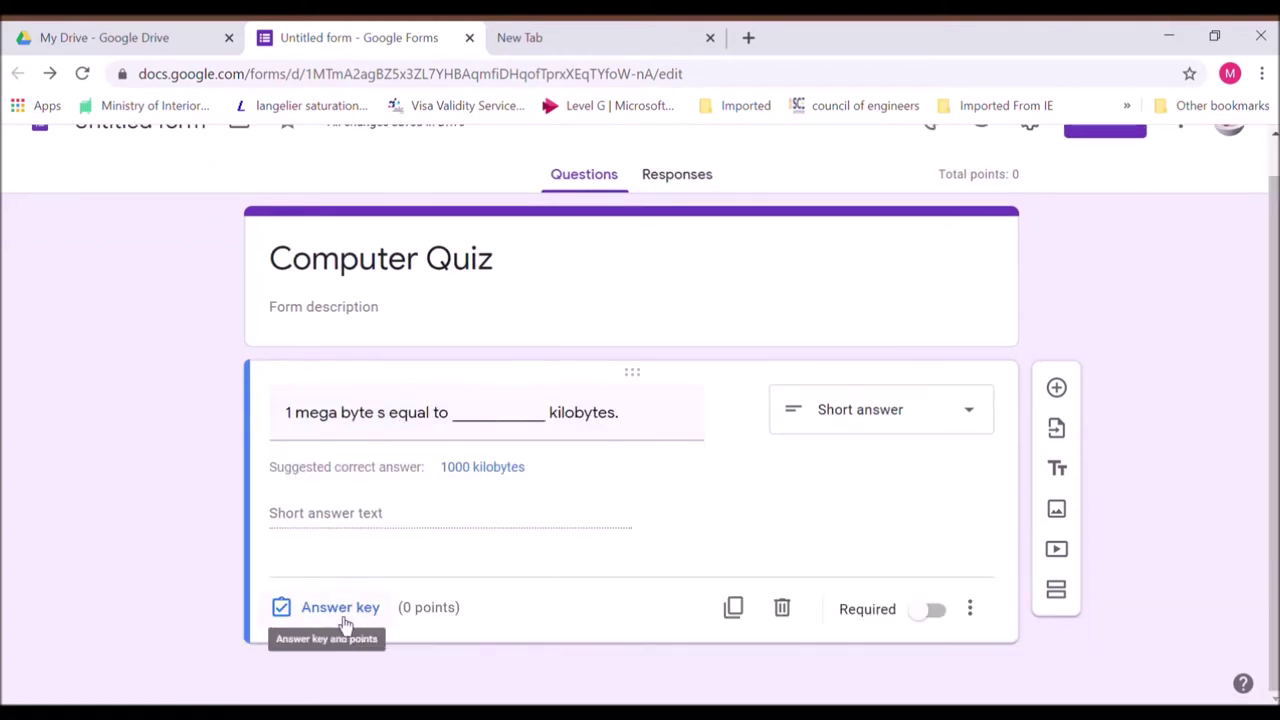
Step: Set the megabyte question's answer key to 1024 for 1 point, with all other answers marked incorrect
left_click(342, 622)
left_click(325, 441)
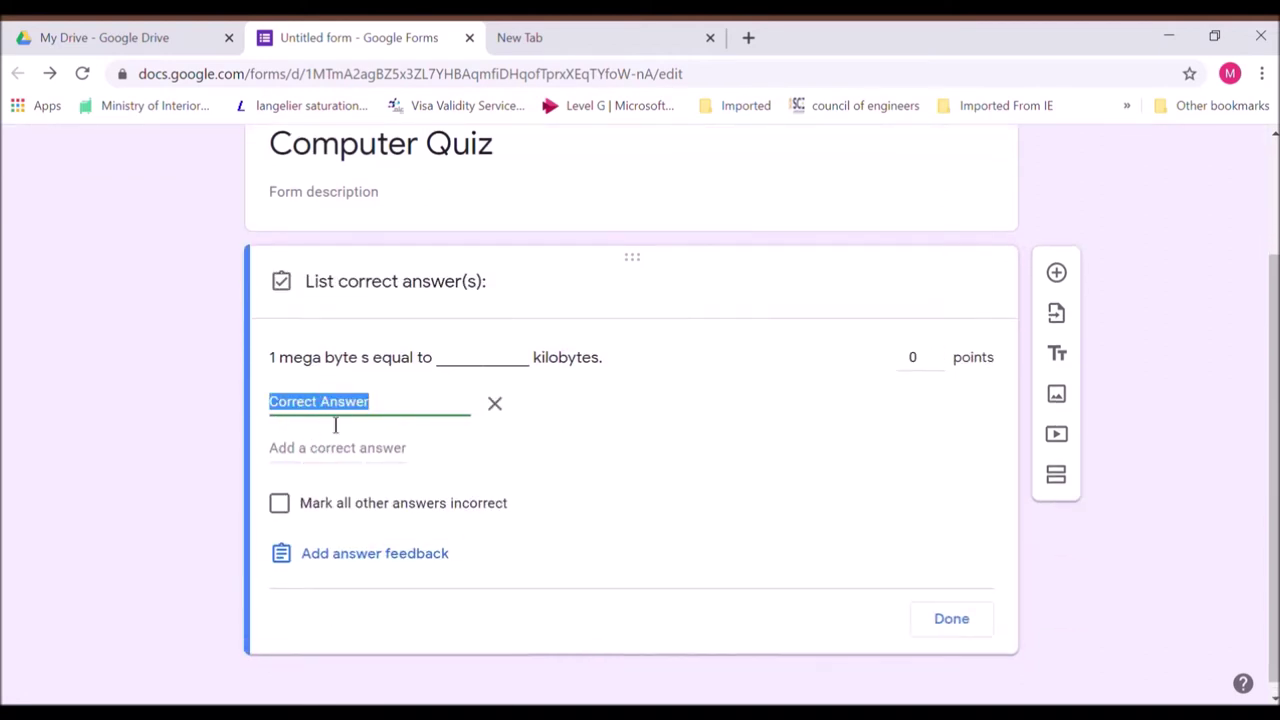
type("1024")
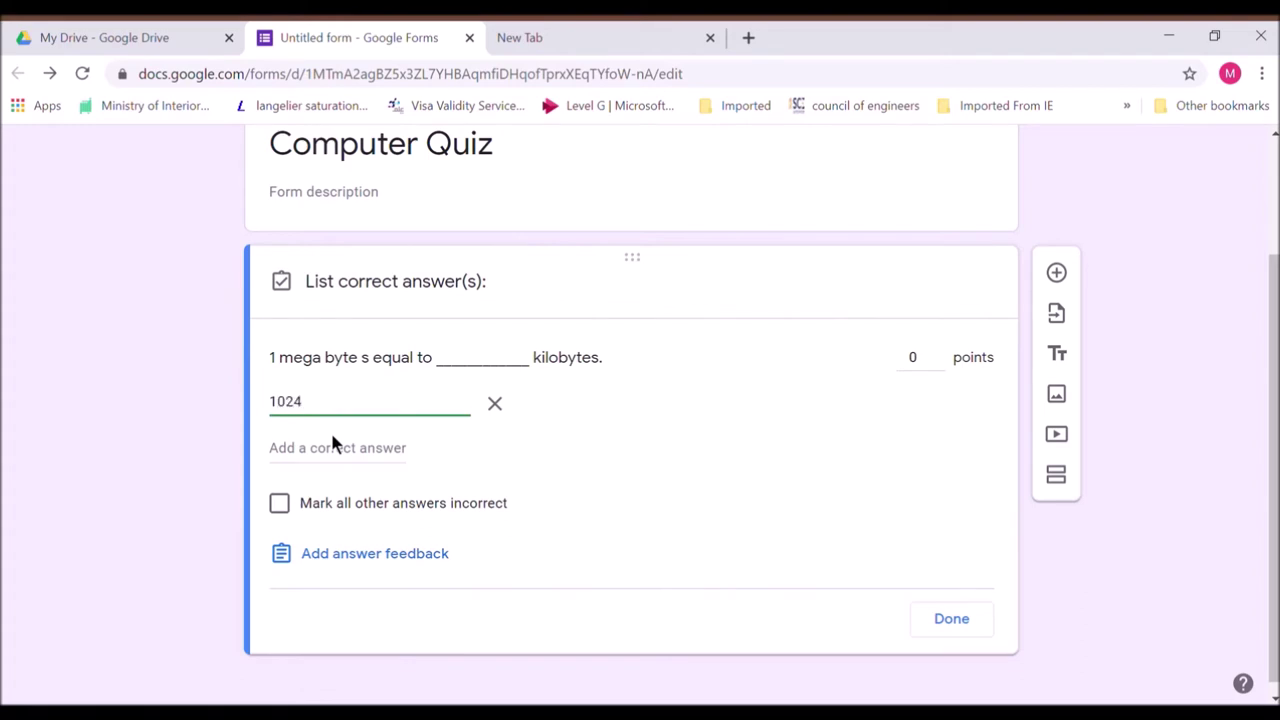
left_click(937, 353)
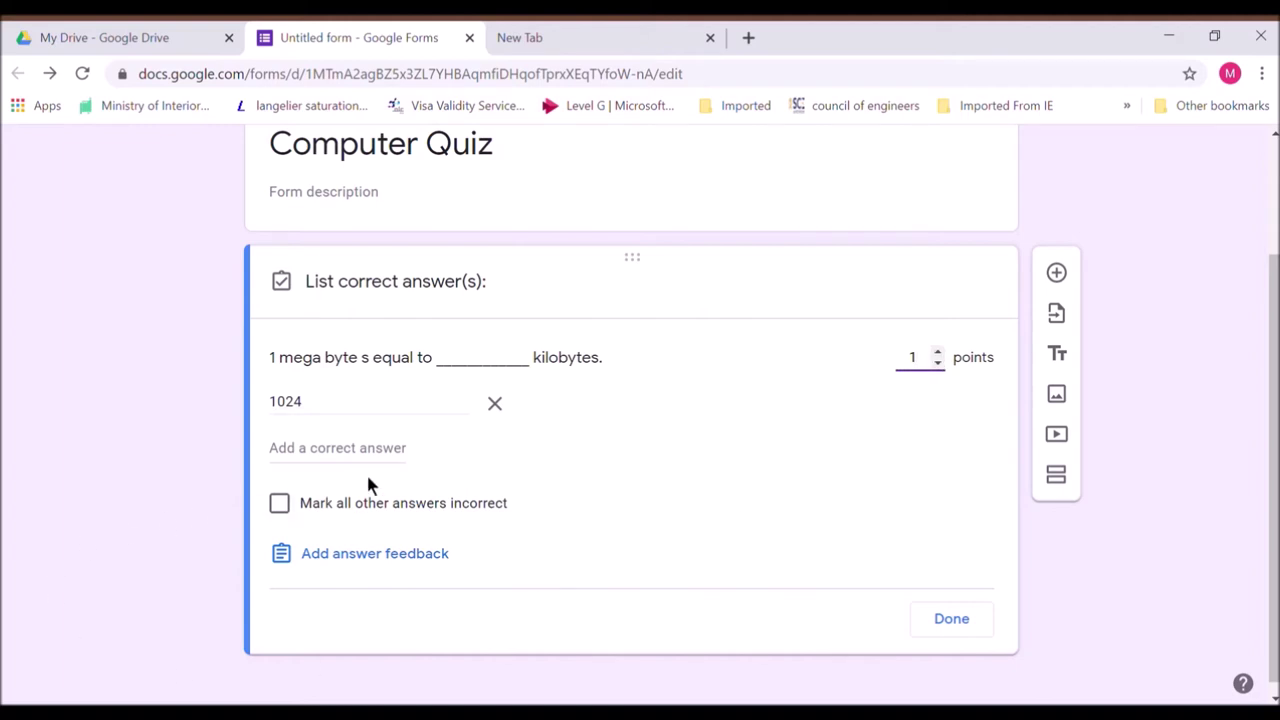
left_click(290, 510)
Step: Add the answer feedback "1024" to the megabyte question and finish its answer key
left_click(368, 560)
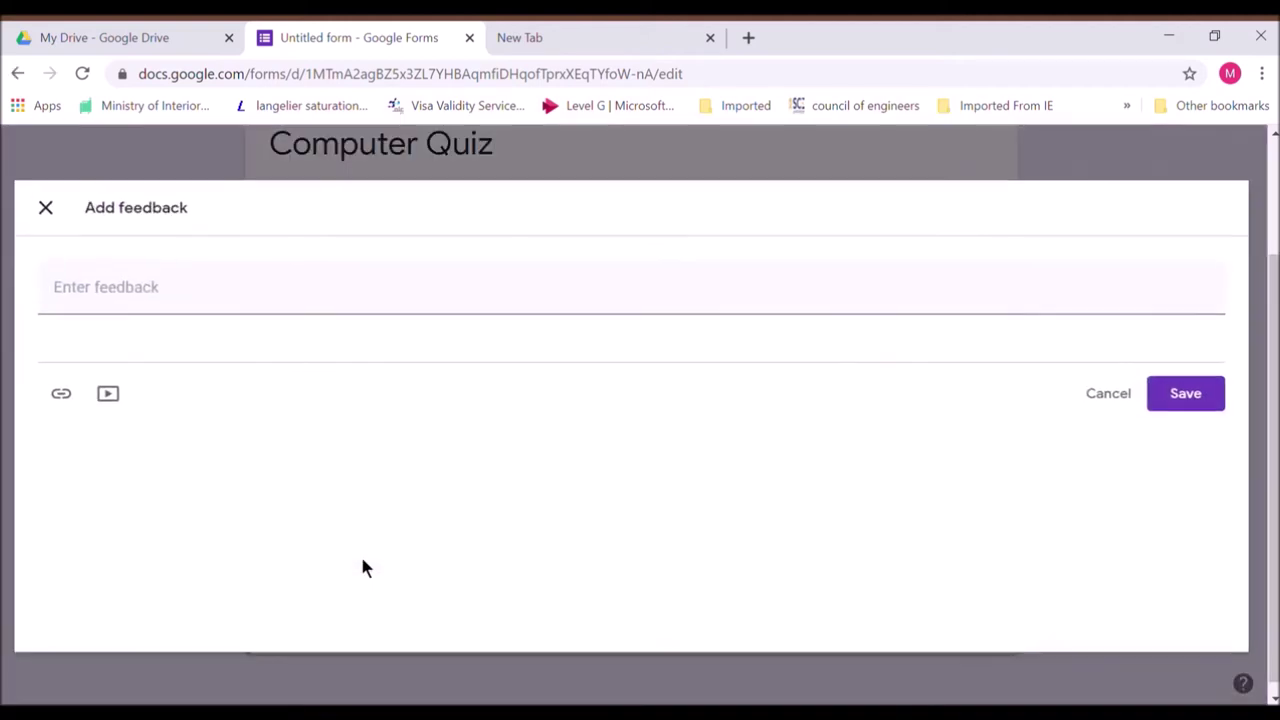
left_click(146, 307)
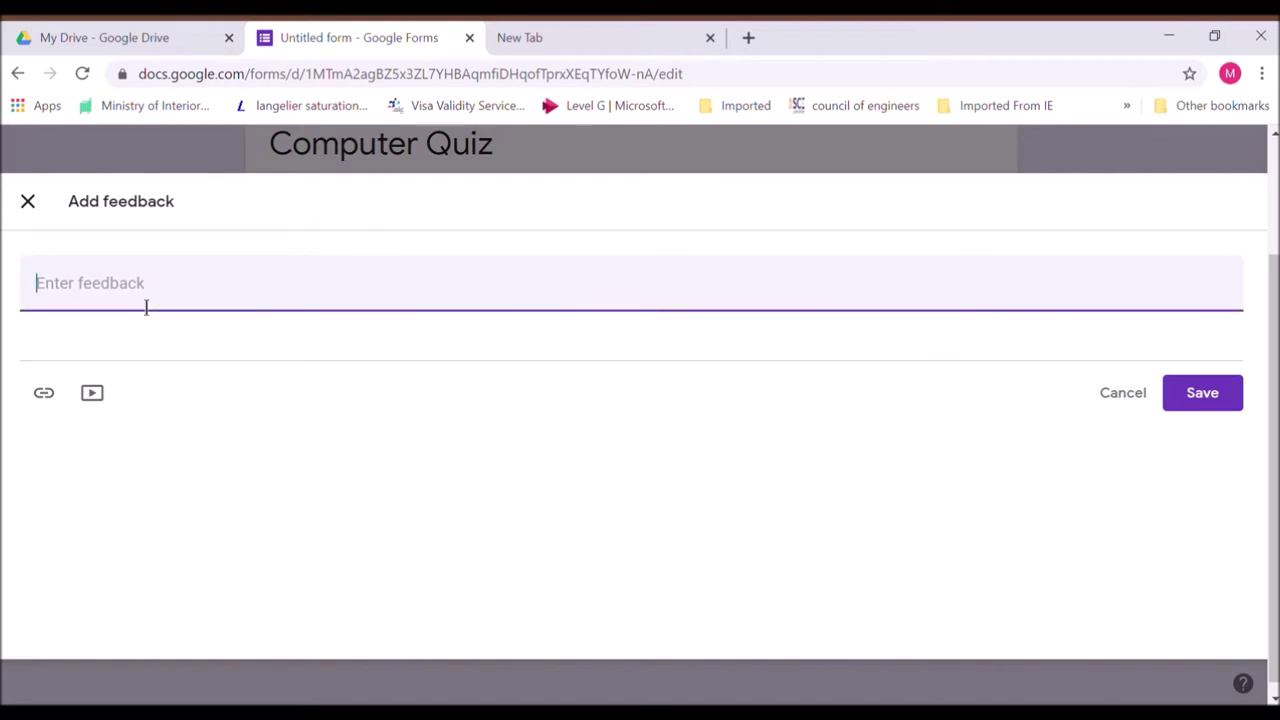
type("g")
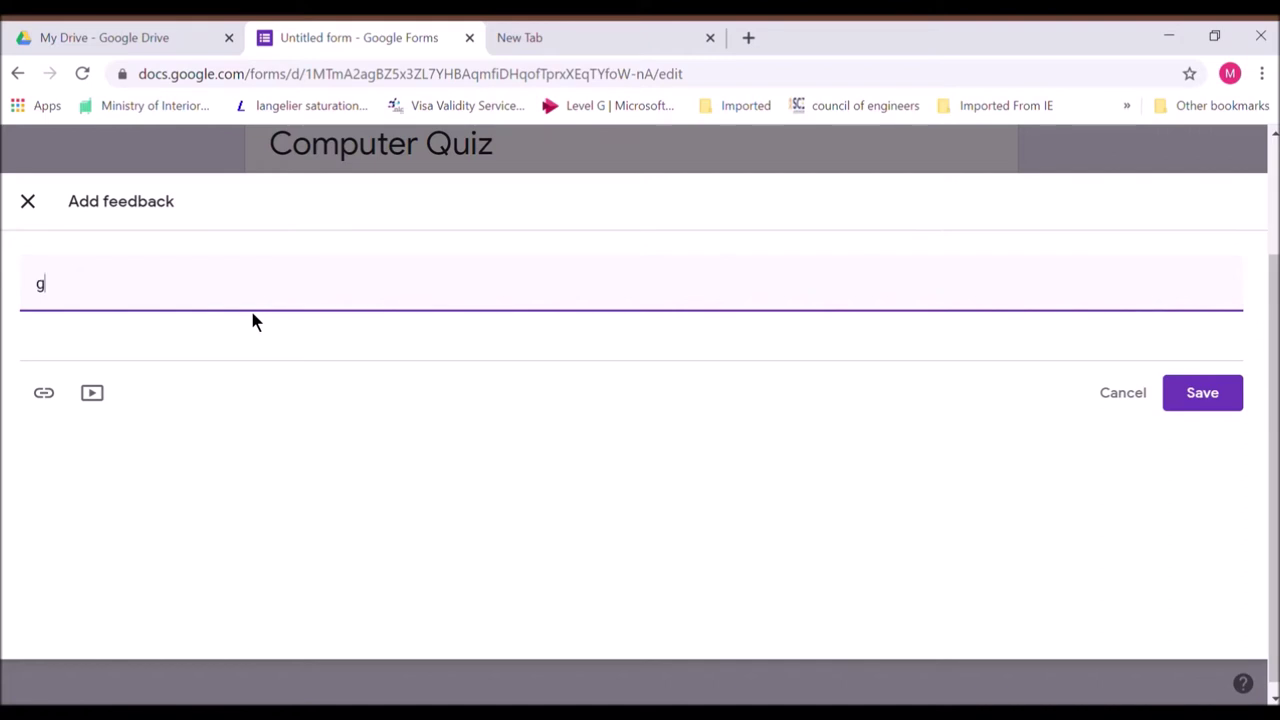
type("oo")
key("BackSpace")
key("BackSpace")
key("BackSpace")
type("1024")
left_click(1210, 412)
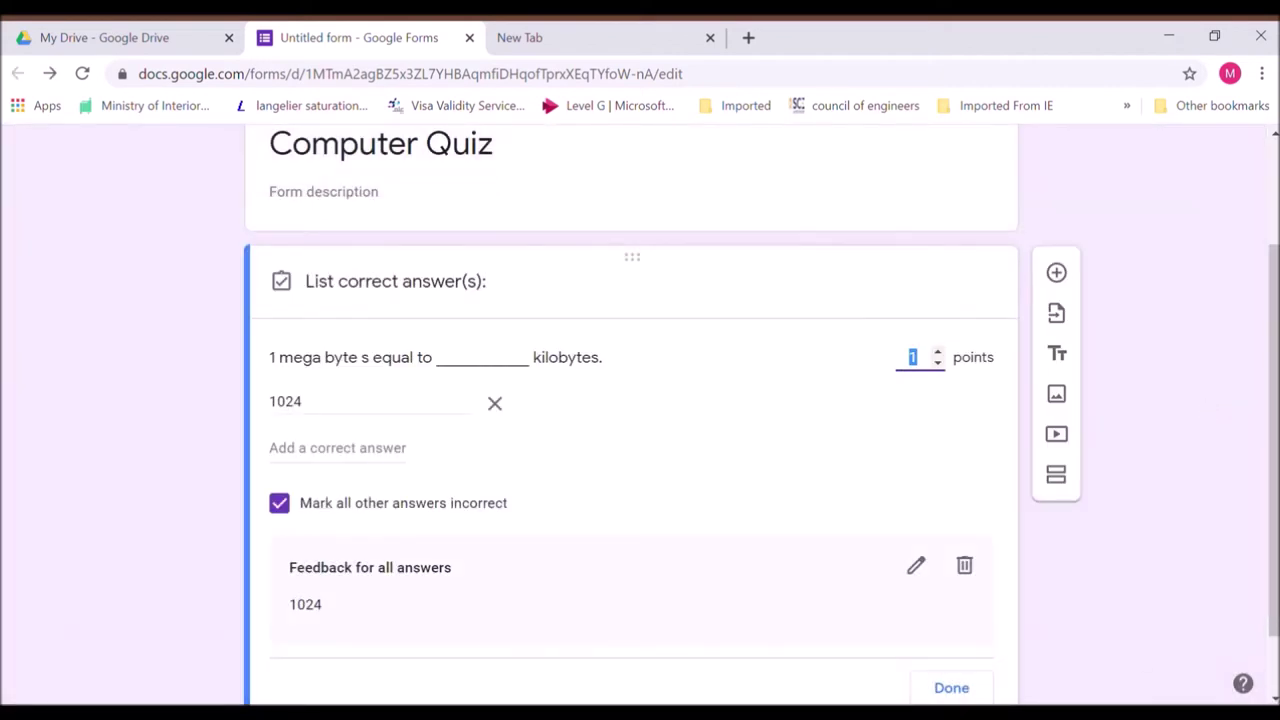
left_click(957, 689)
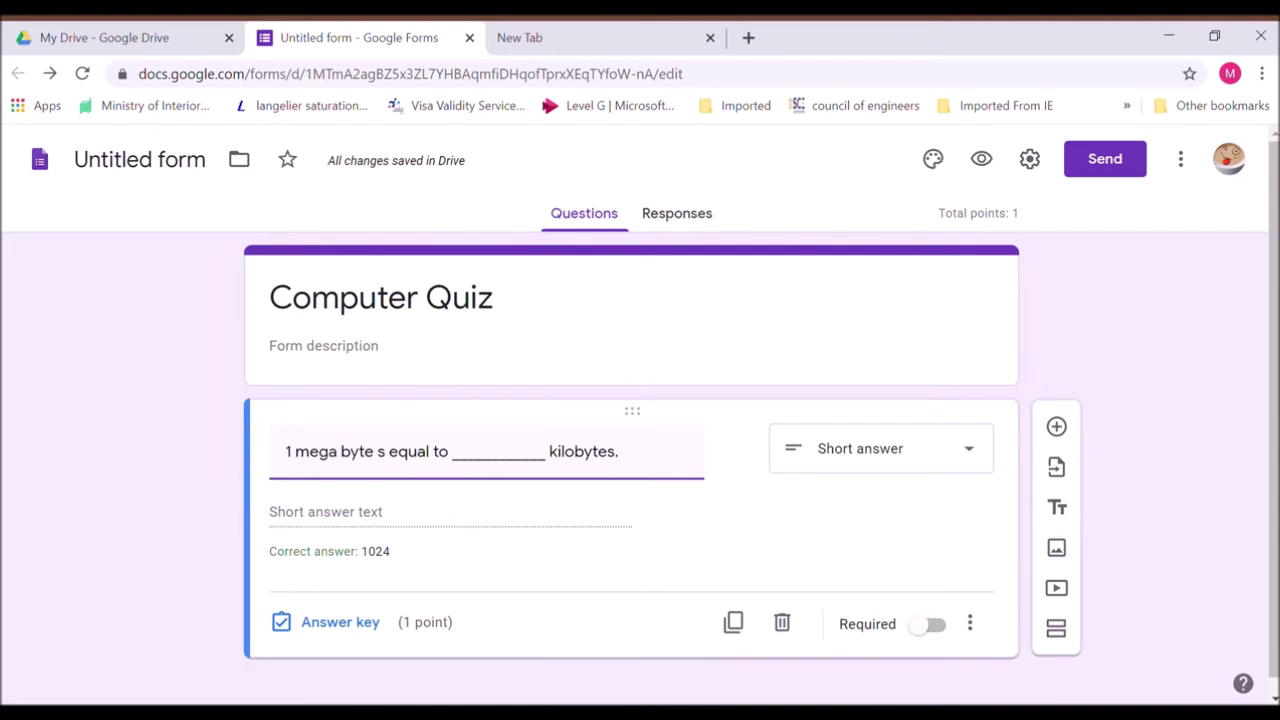
Step: Add a second question reading "Brain of computer is?" with the Short answer type
scroll(1272, 697, "down", 1)
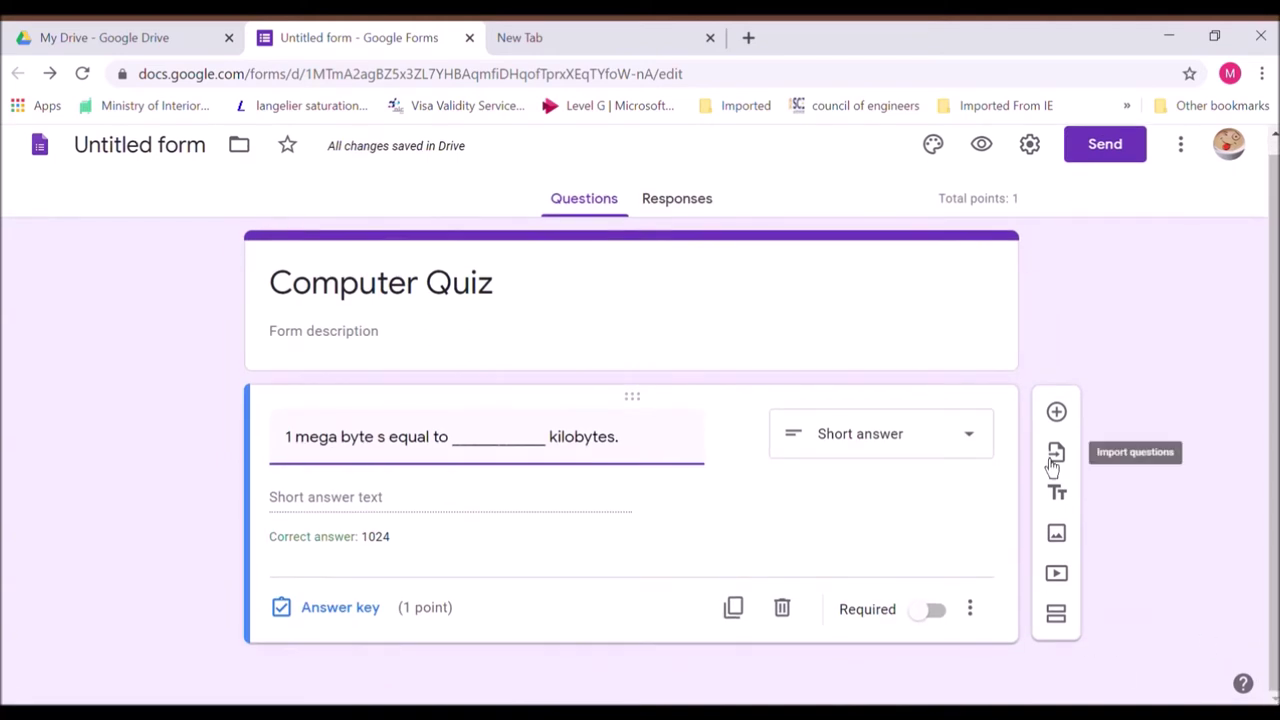
left_click(1057, 413)
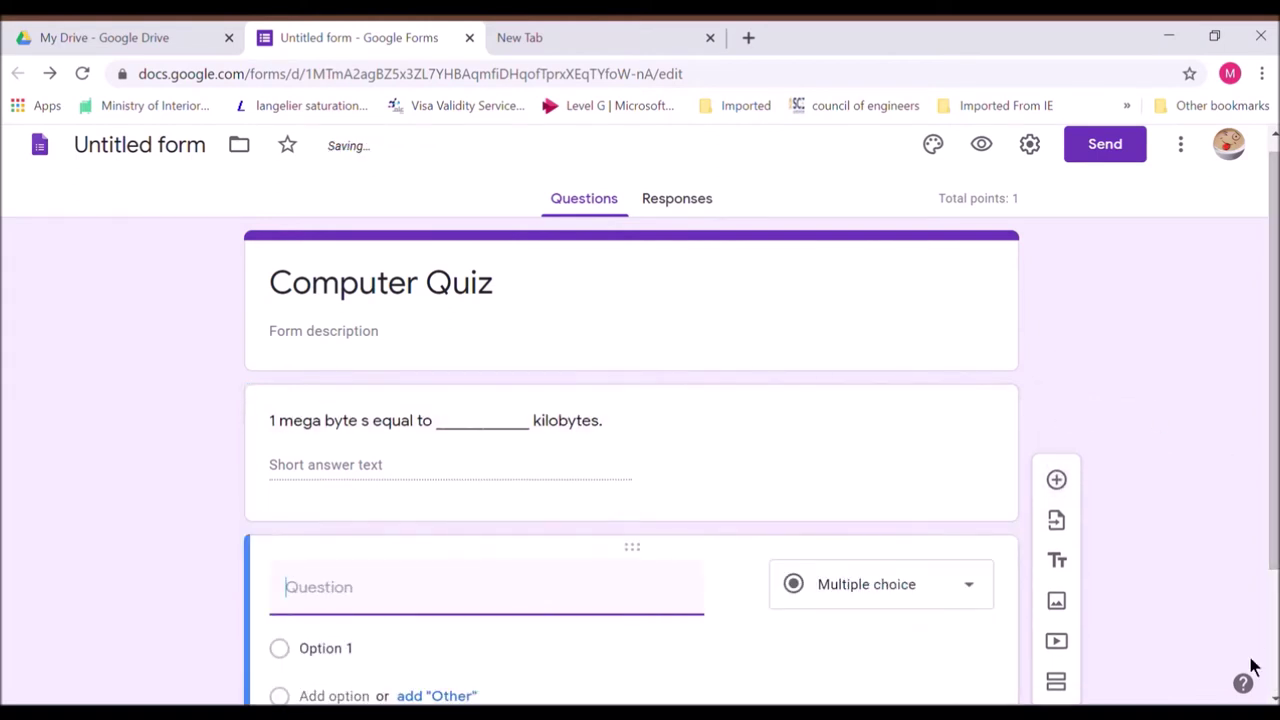
type("Brain of computer is?")
left_click(977, 446)
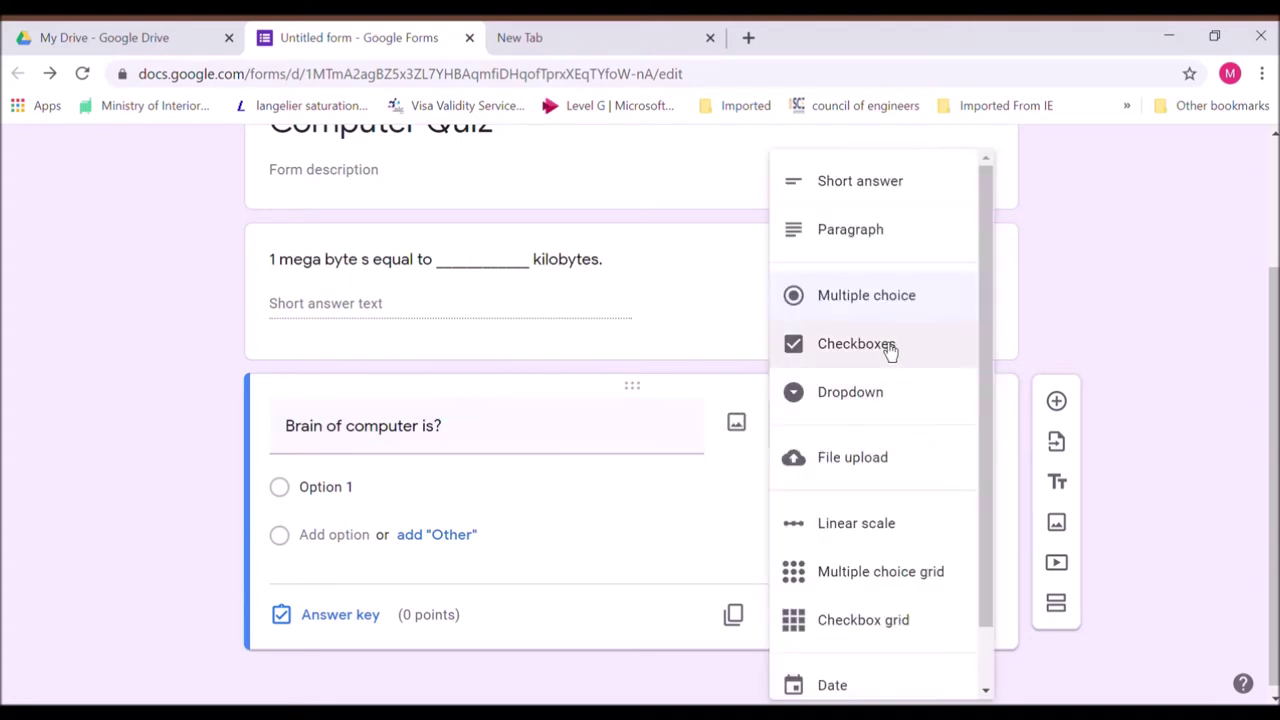
left_click(871, 190)
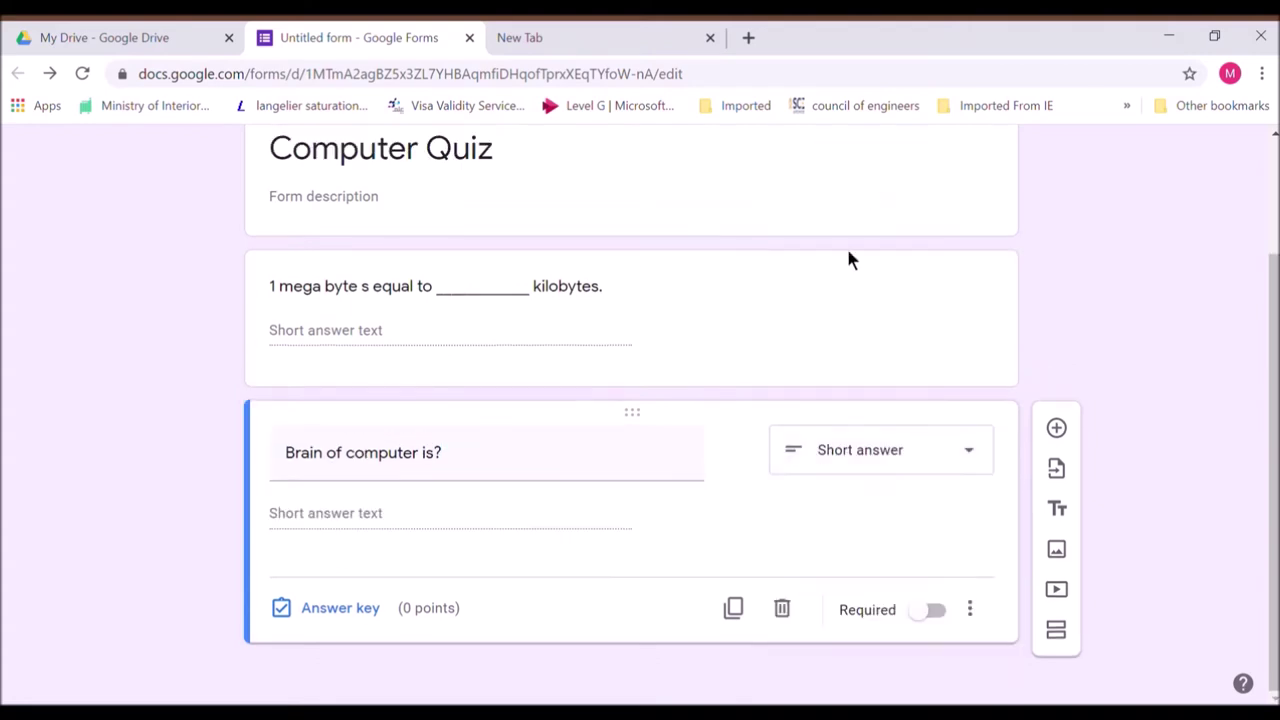
Step: List "CPU" and "cpu" as correct answers to the computer brain question and mark all other answers incorrect
left_click(350, 612)
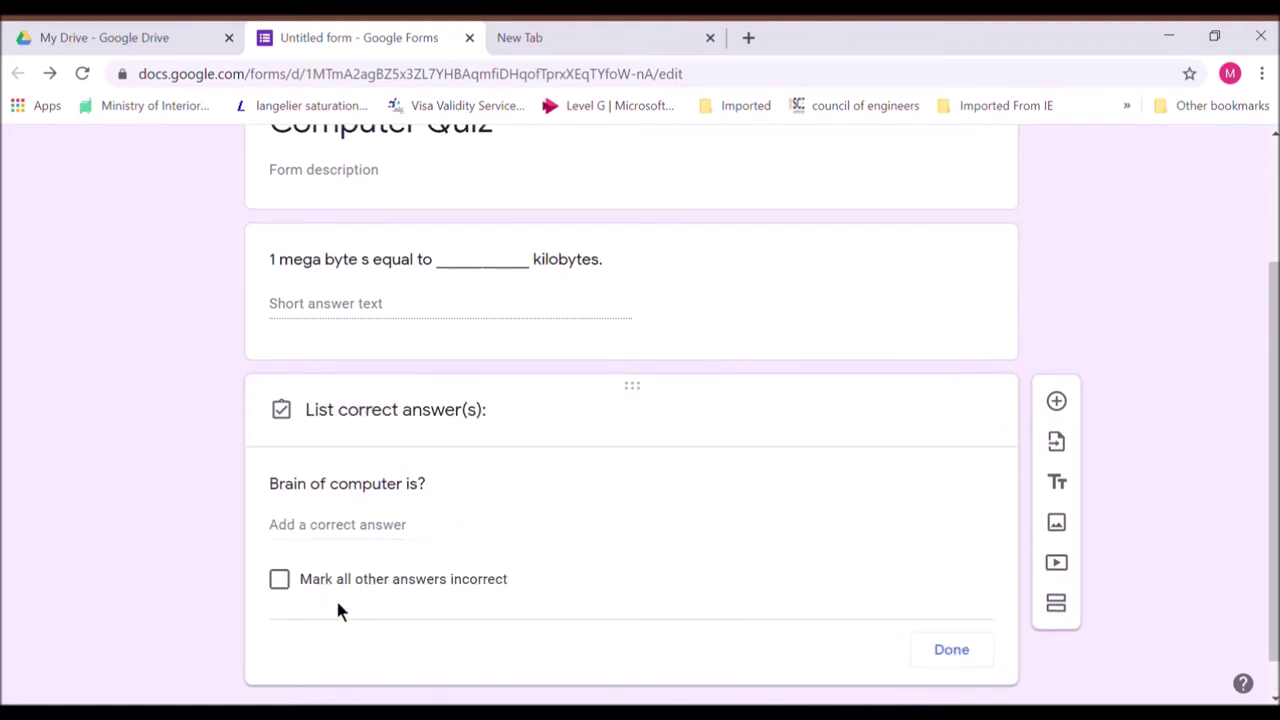
left_click(326, 530)
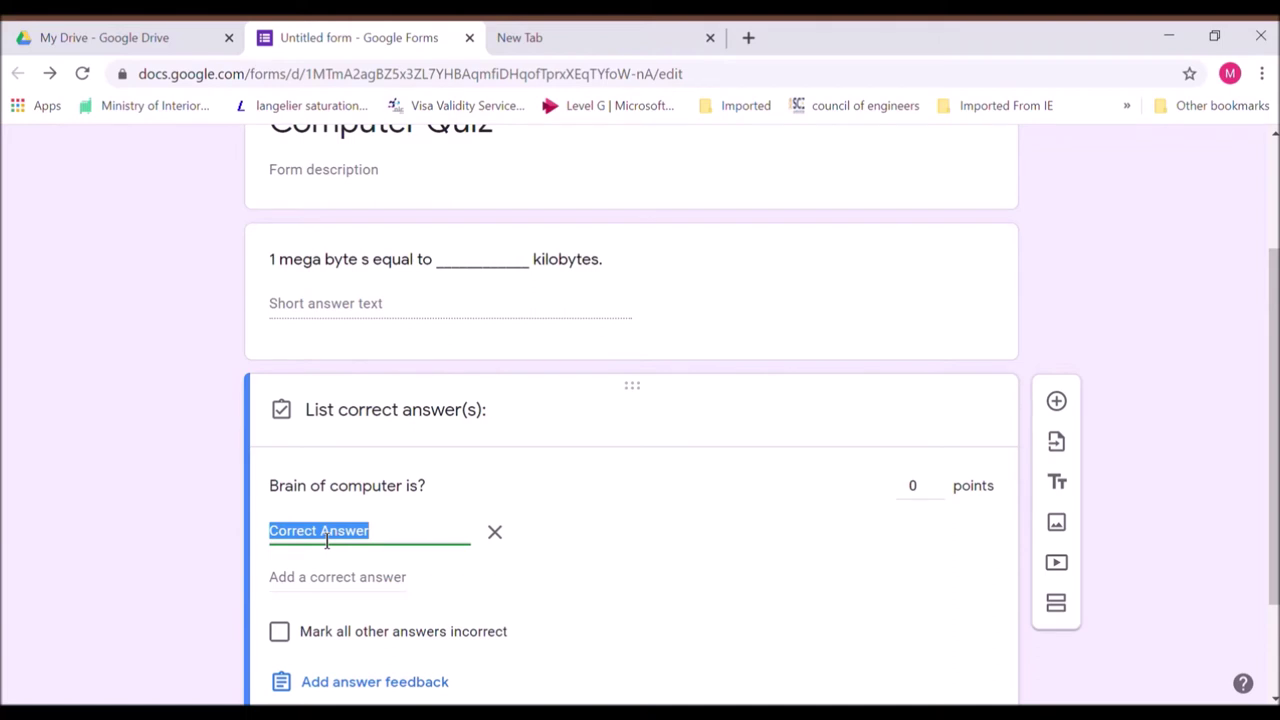
type("CPU")
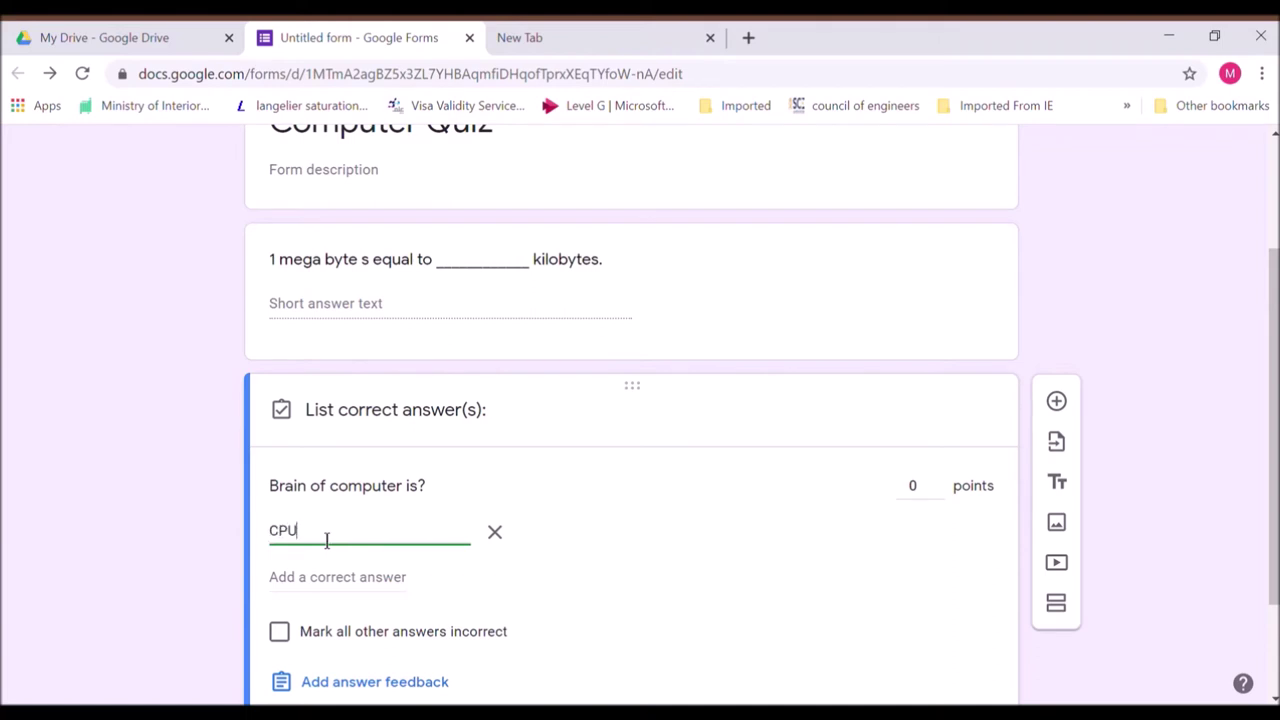
left_click(395, 596)
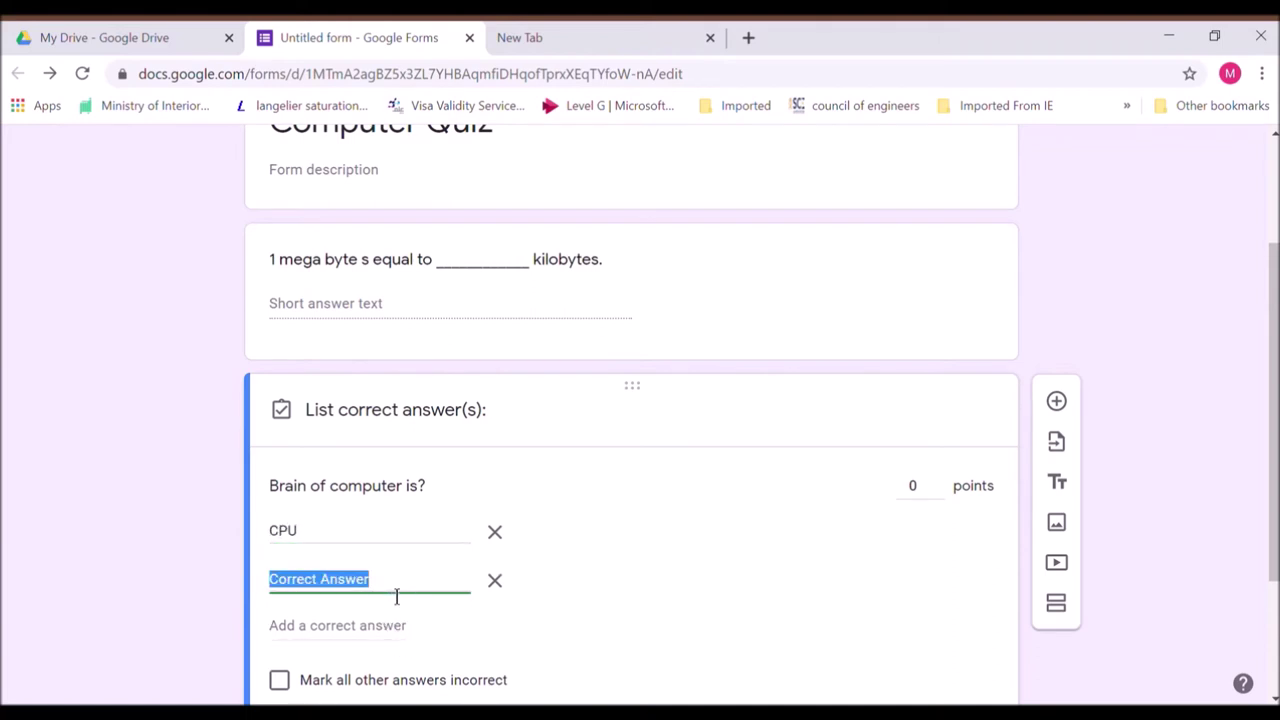
type("cpu")
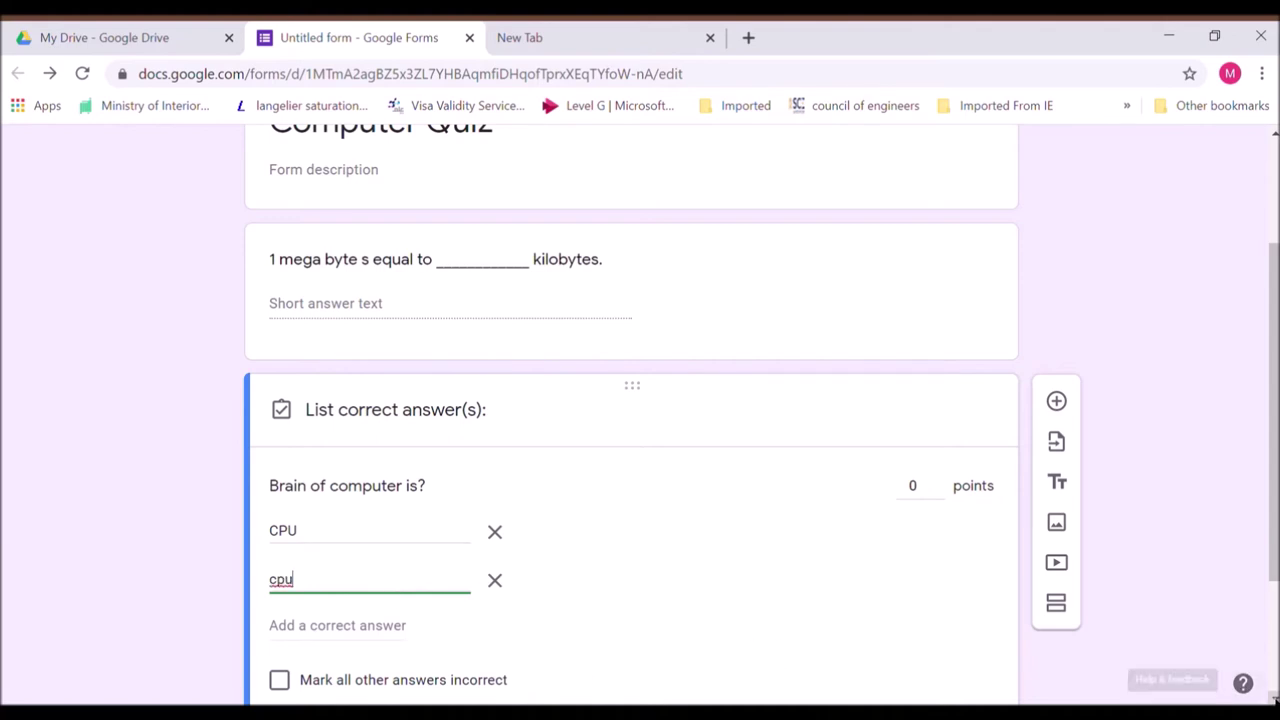
scroll(411, 600, "down", 1)
left_click(280, 562)
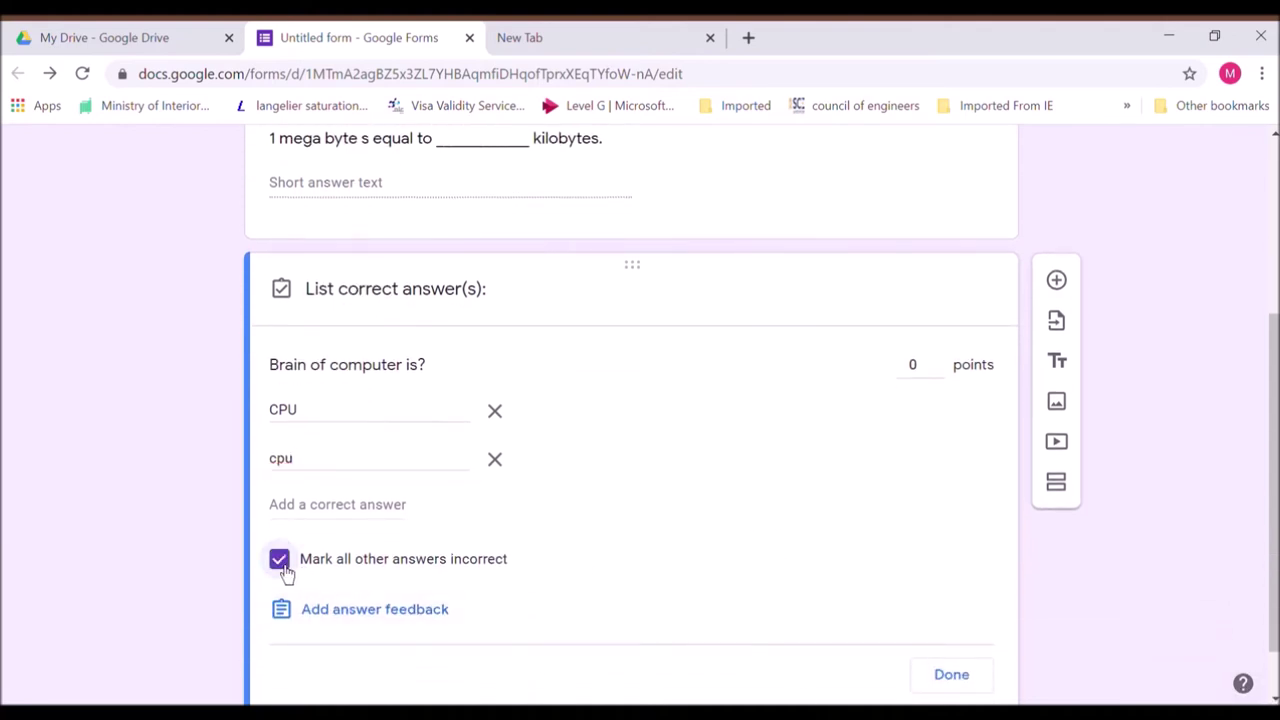
Step: Add the feedback "correct answer is CPU(Central Processing Unit)" to the computer brain question and finish its answer key
left_click(330, 614)
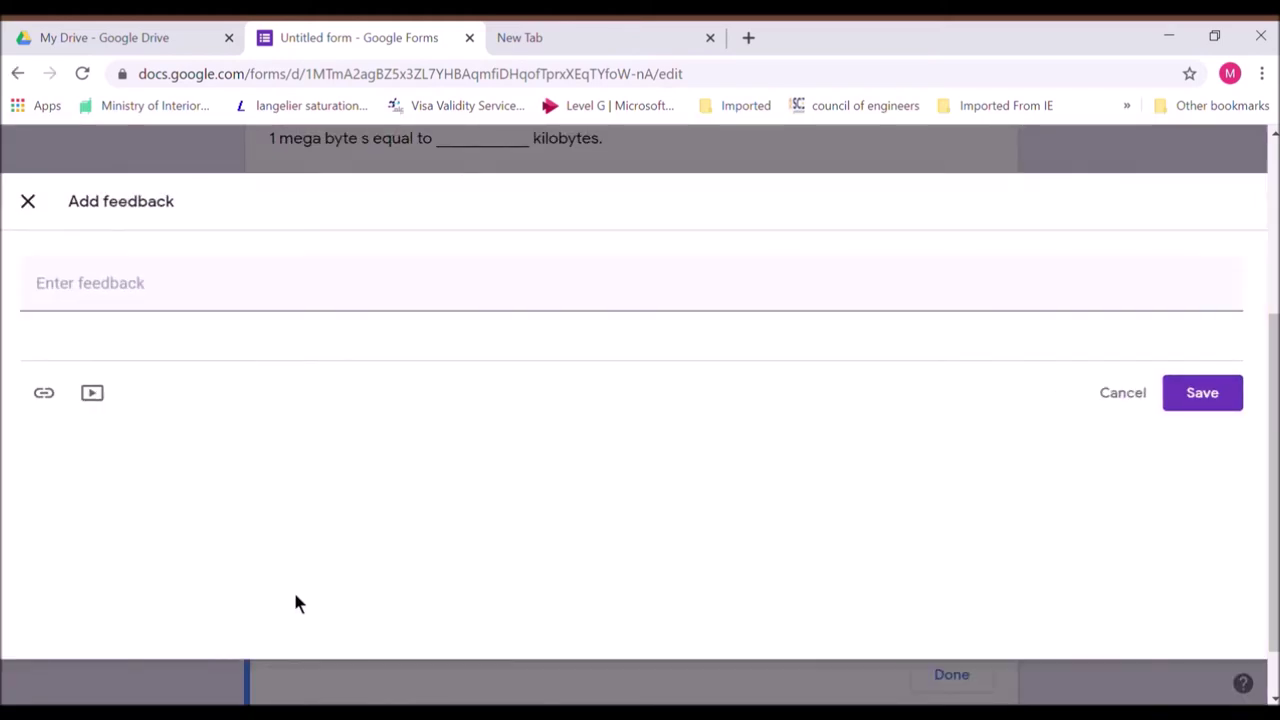
left_click(156, 305)
type("correct answer is CPU(Central Processing Unit)")
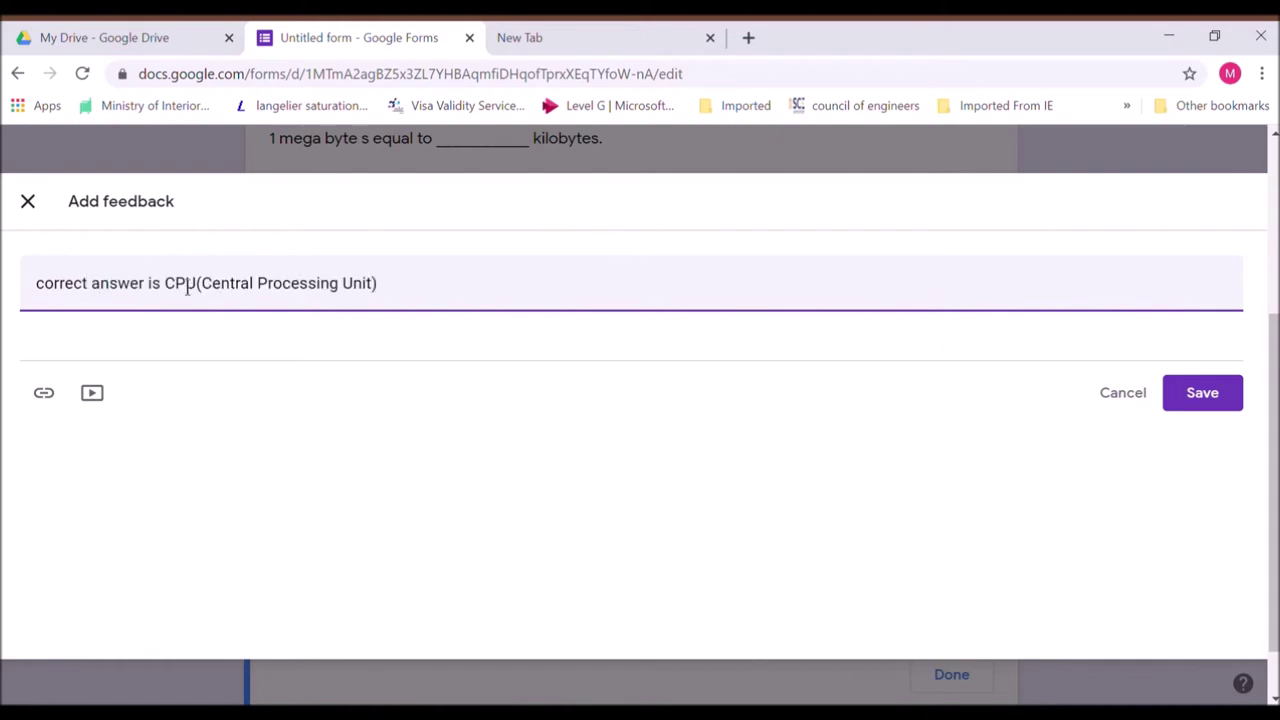
left_click(1190, 393)
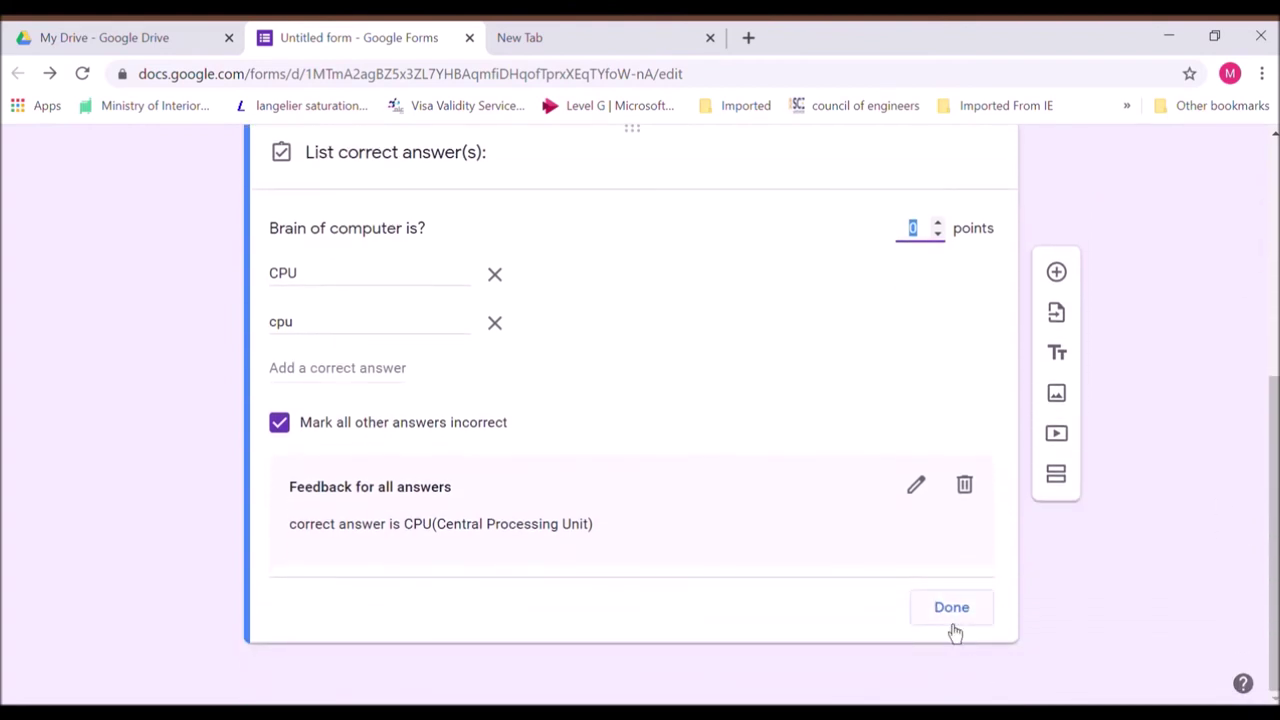
left_click(951, 612)
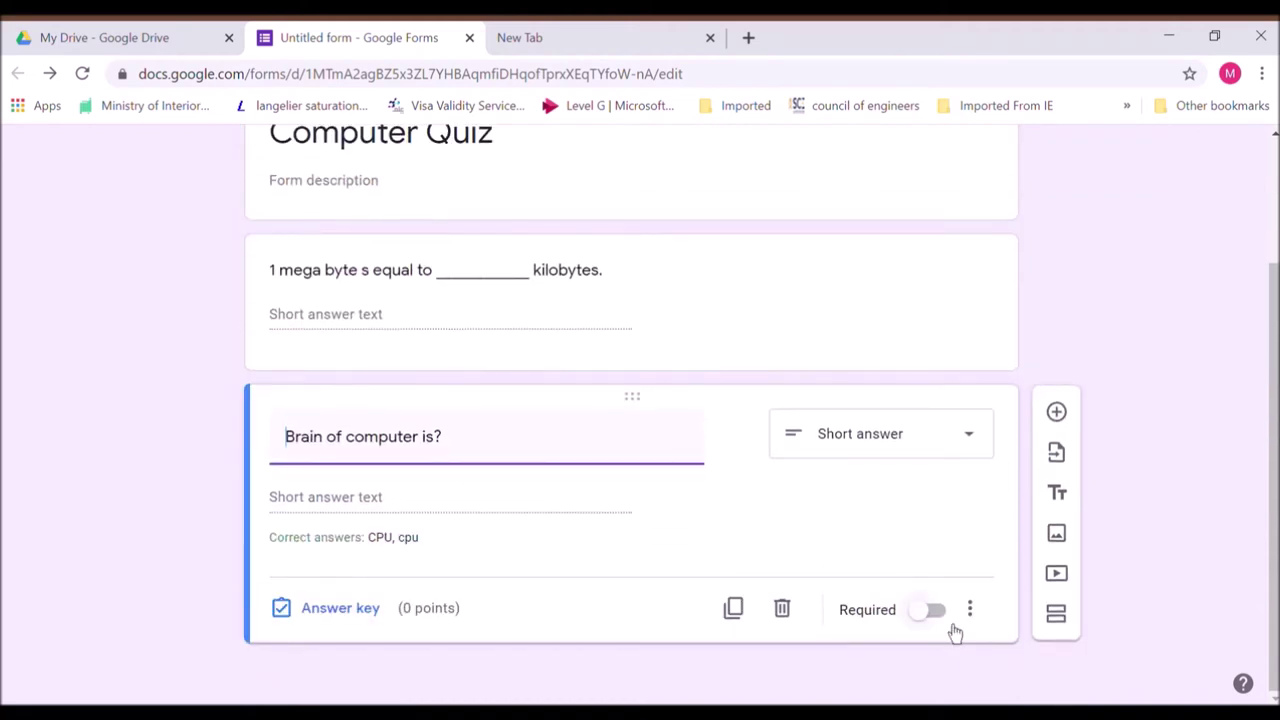
Step: Add a third question reading "Who invented computer?" with the Short answer type
left_click(1055, 414)
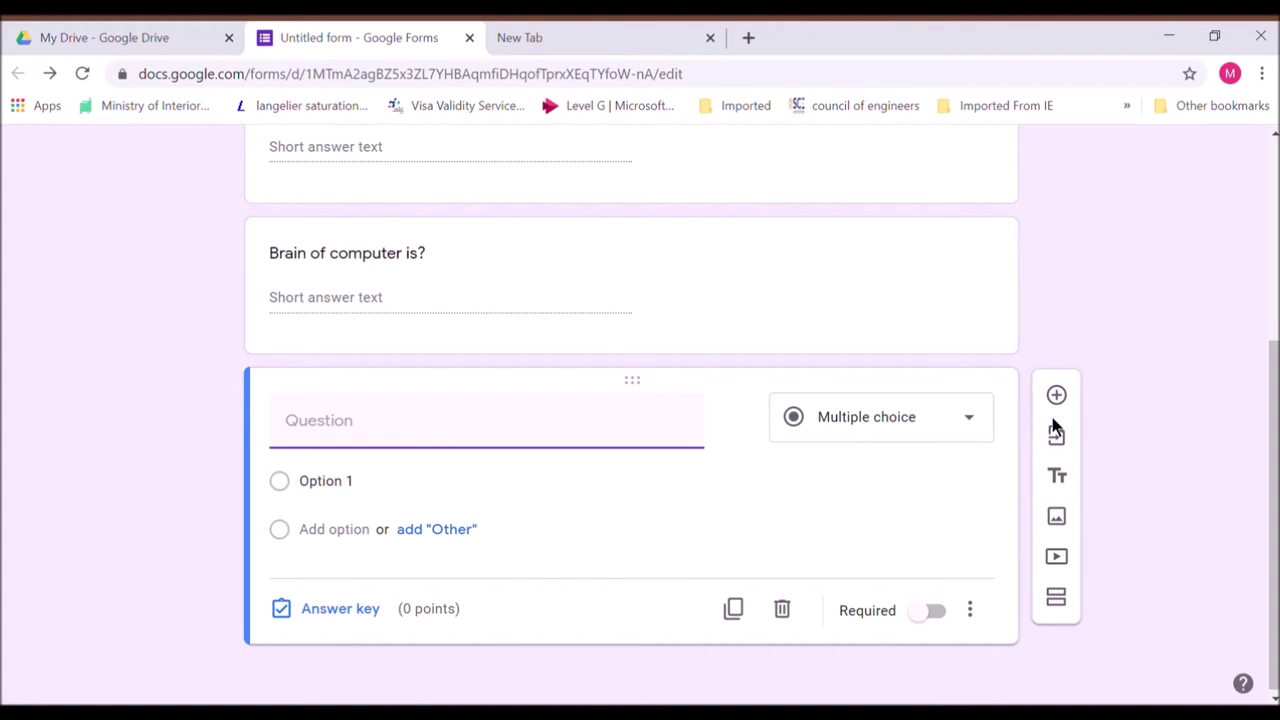
type("Who invented c")
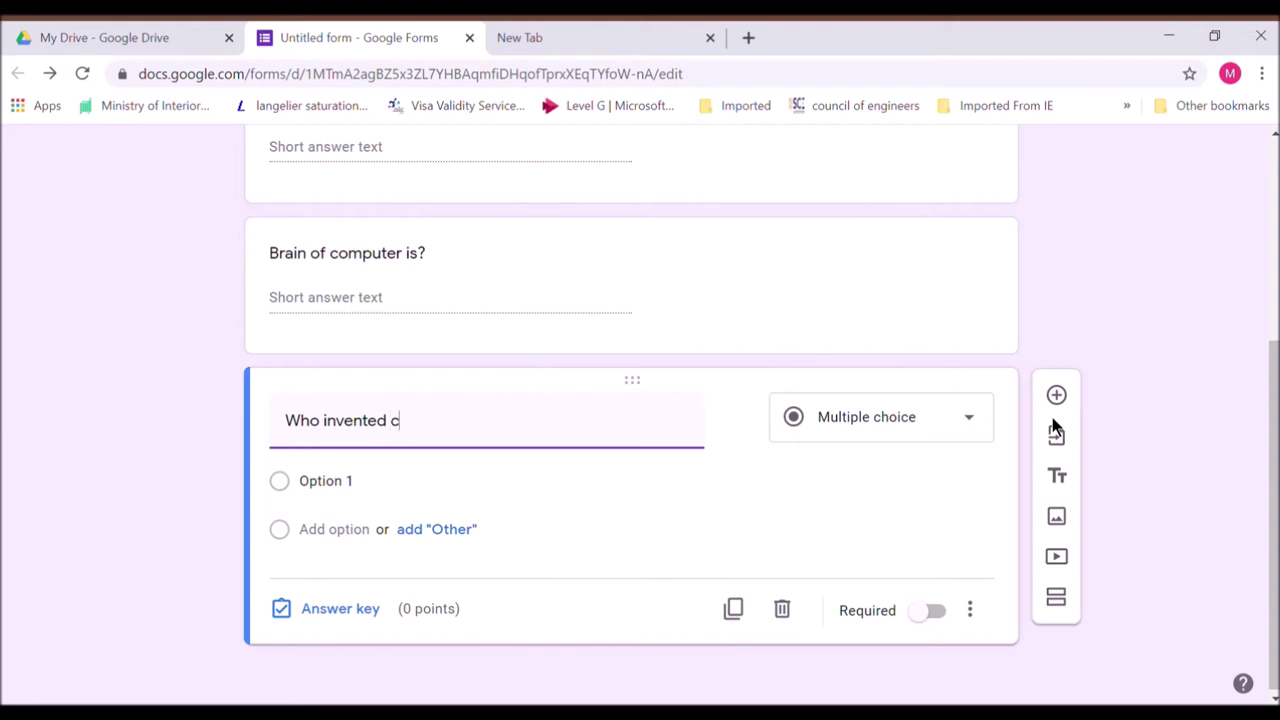
type("omputer?")
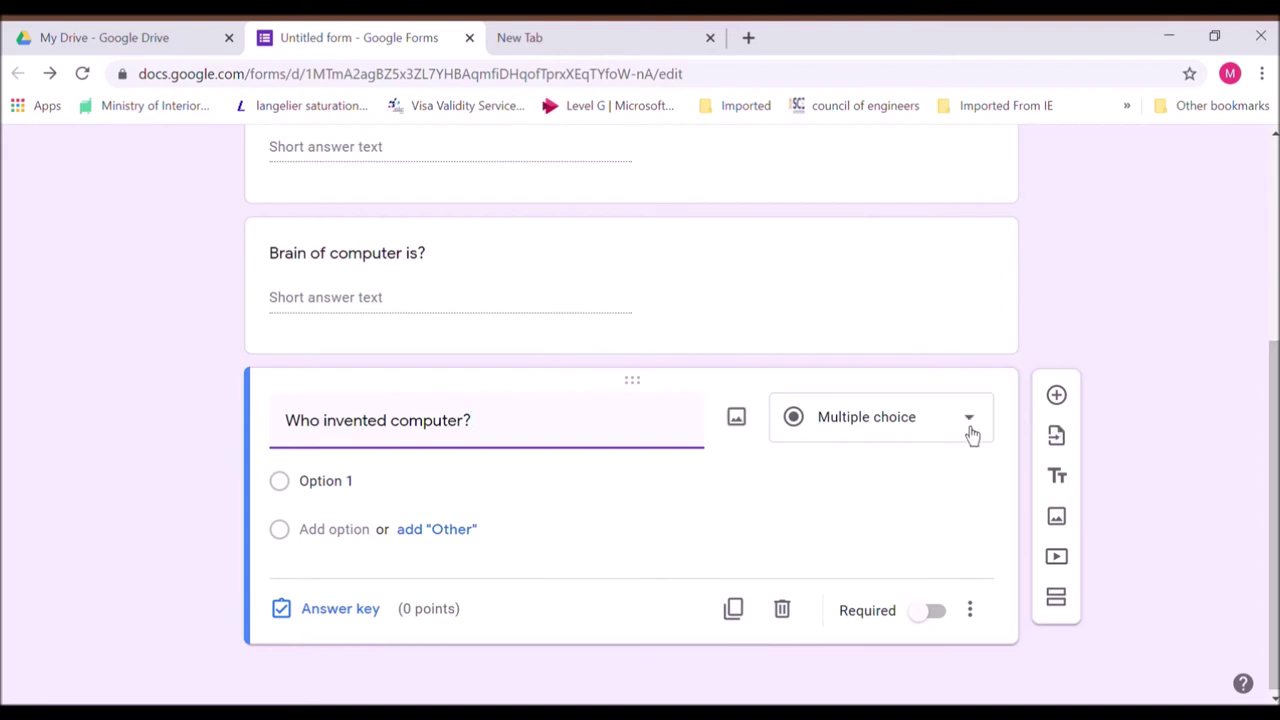
left_click(968, 420)
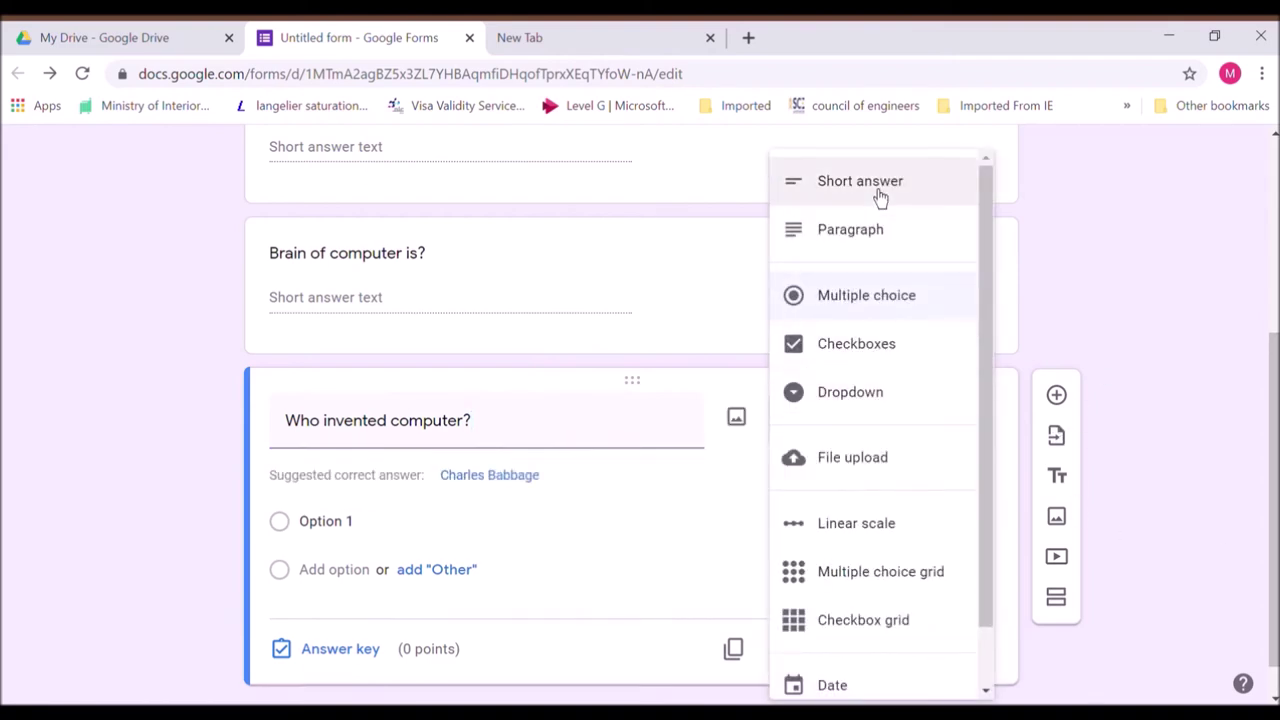
left_click(880, 197)
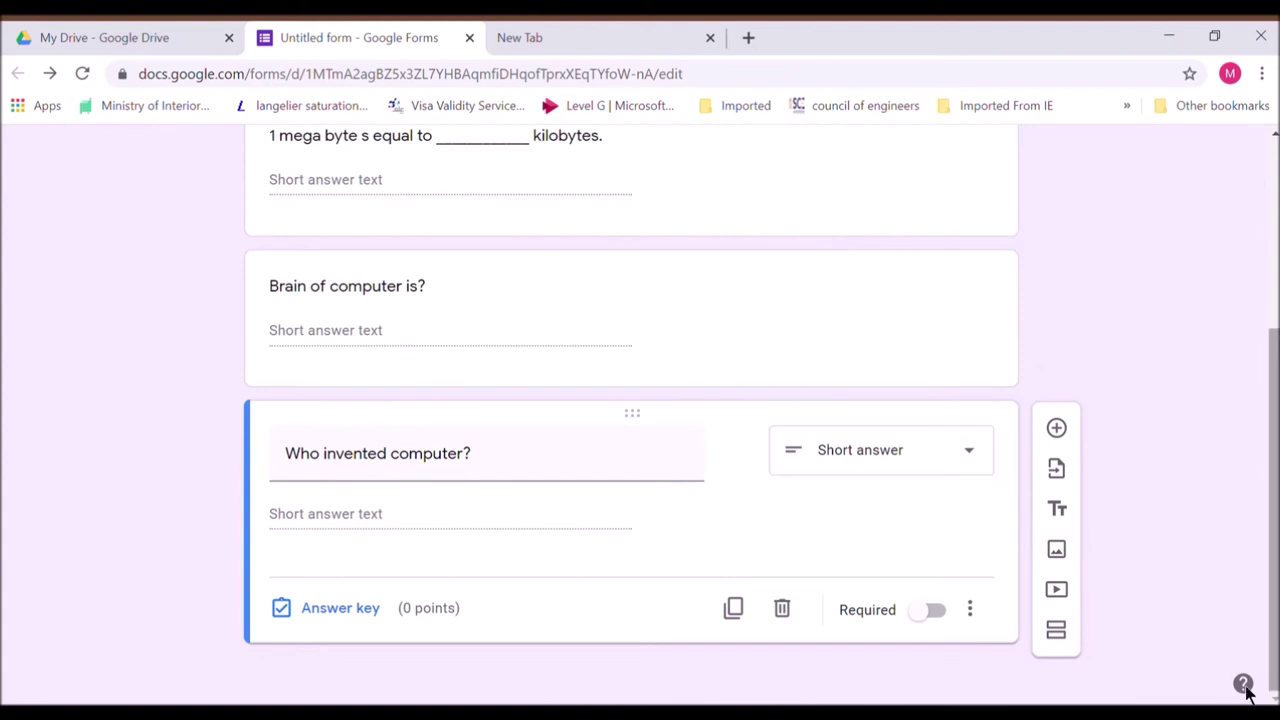
Step: List "Charles Babbage" and "charles babbage" as correct answers in the answer key of the computer inventor question
left_click(340, 608)
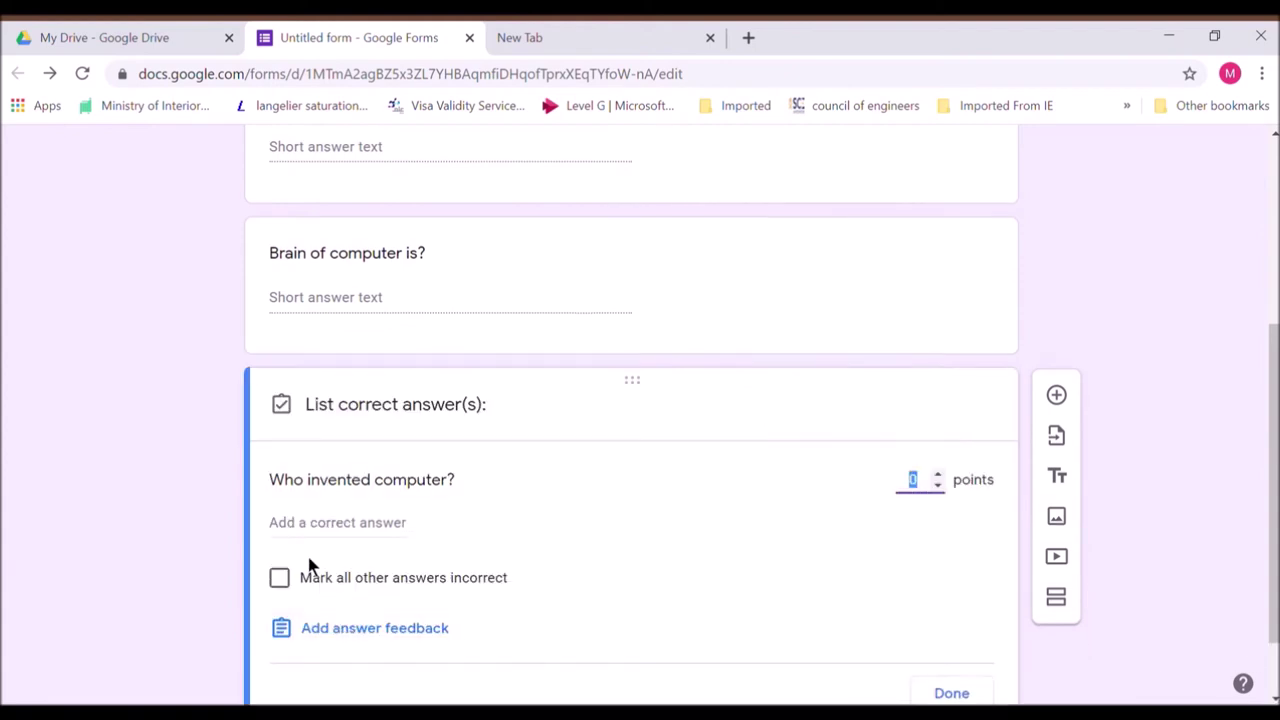
left_click(343, 523)
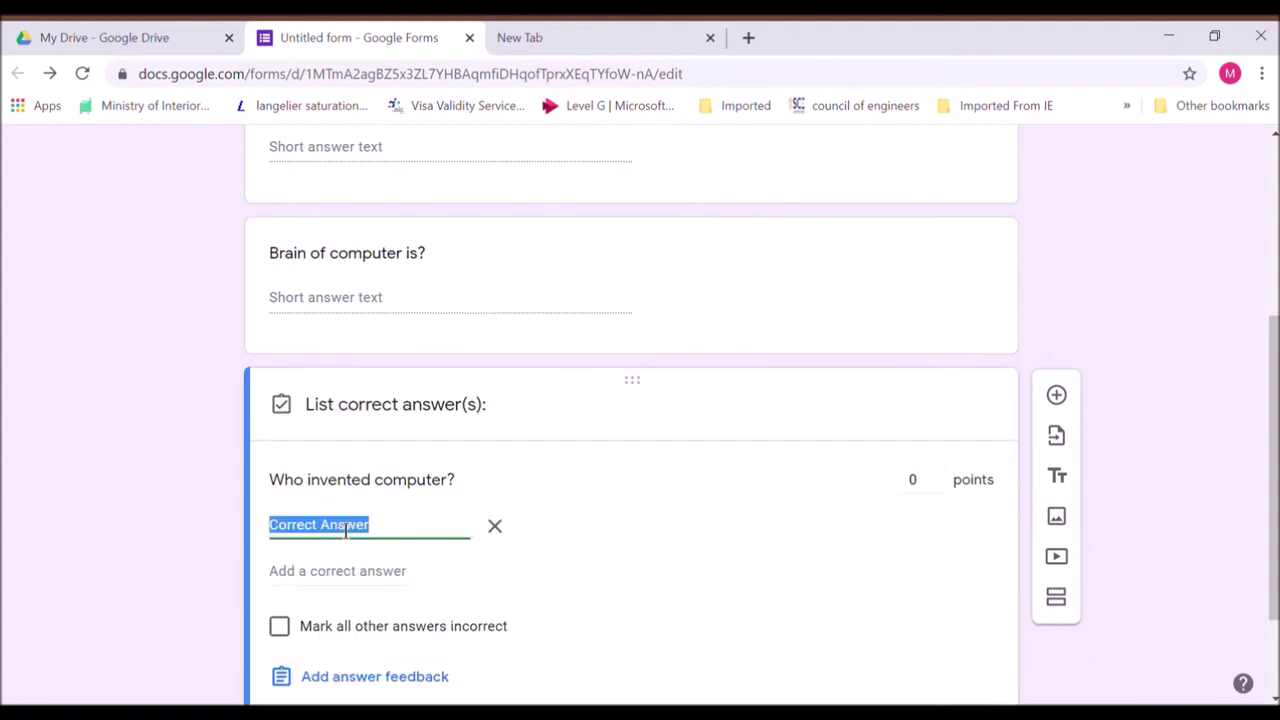
type("Charles ")
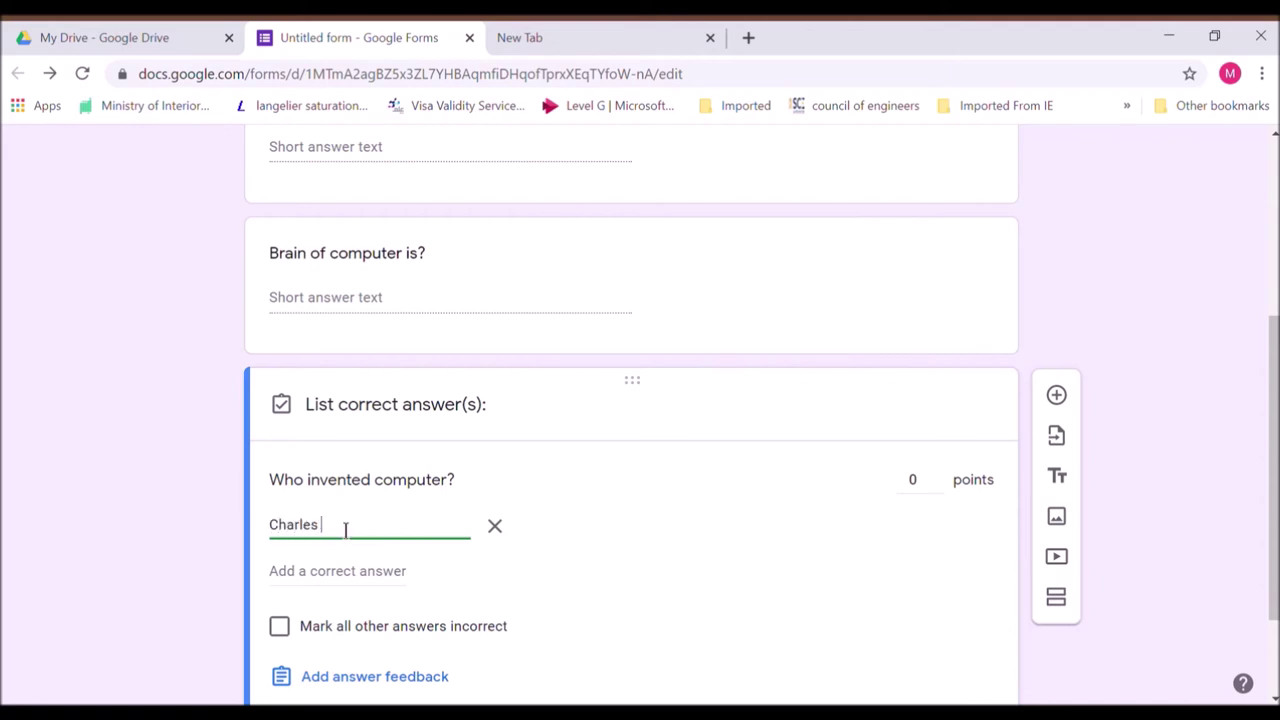
type("Babbage")
left_click(380, 591)
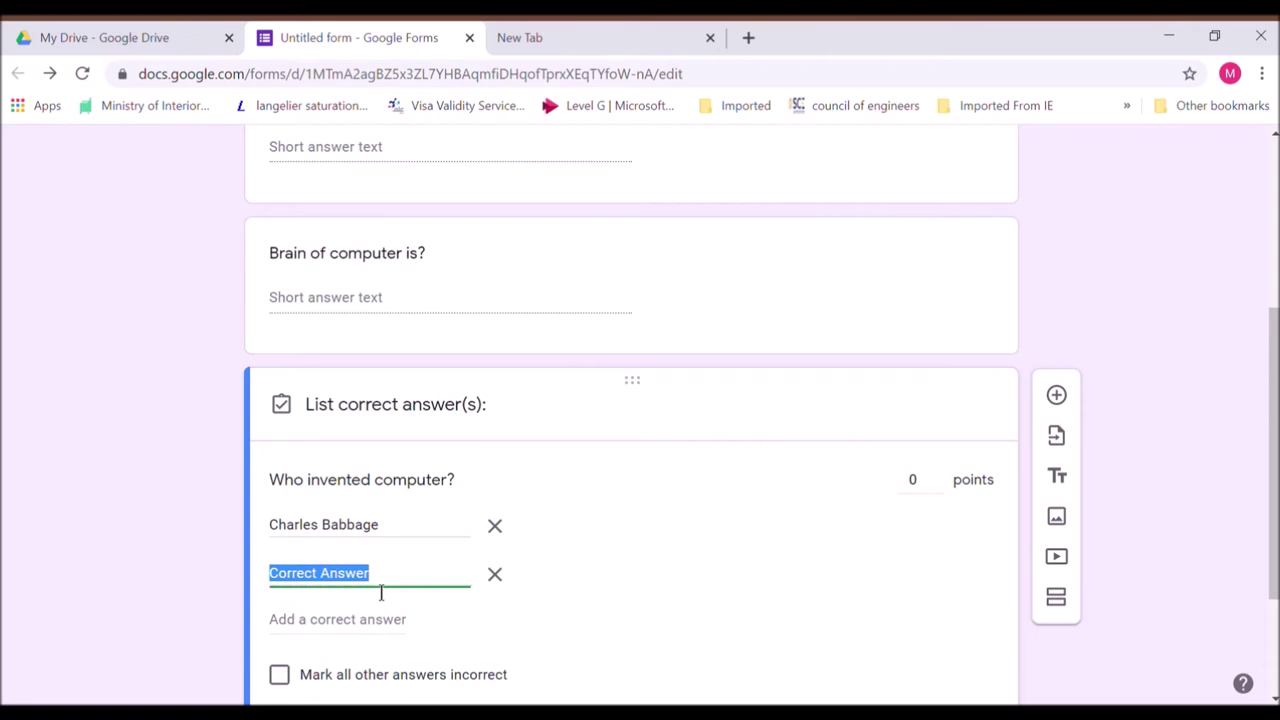
type("cha")
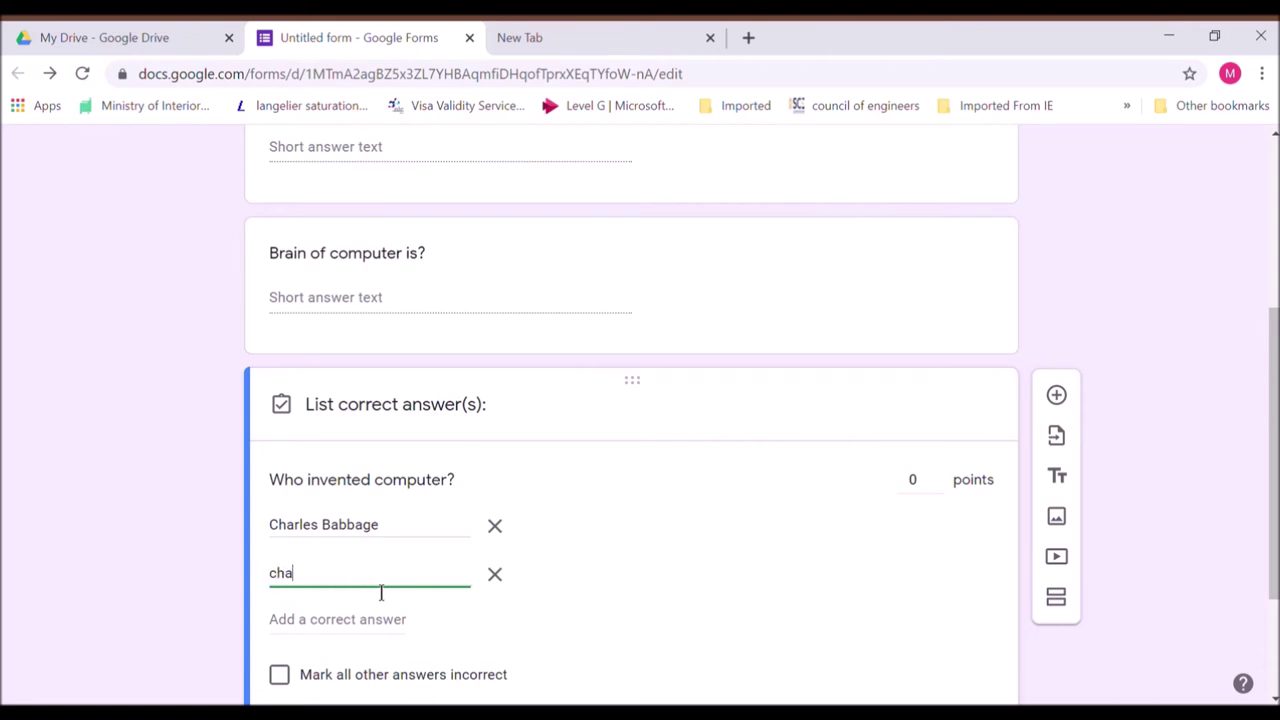
type("rles babbage")
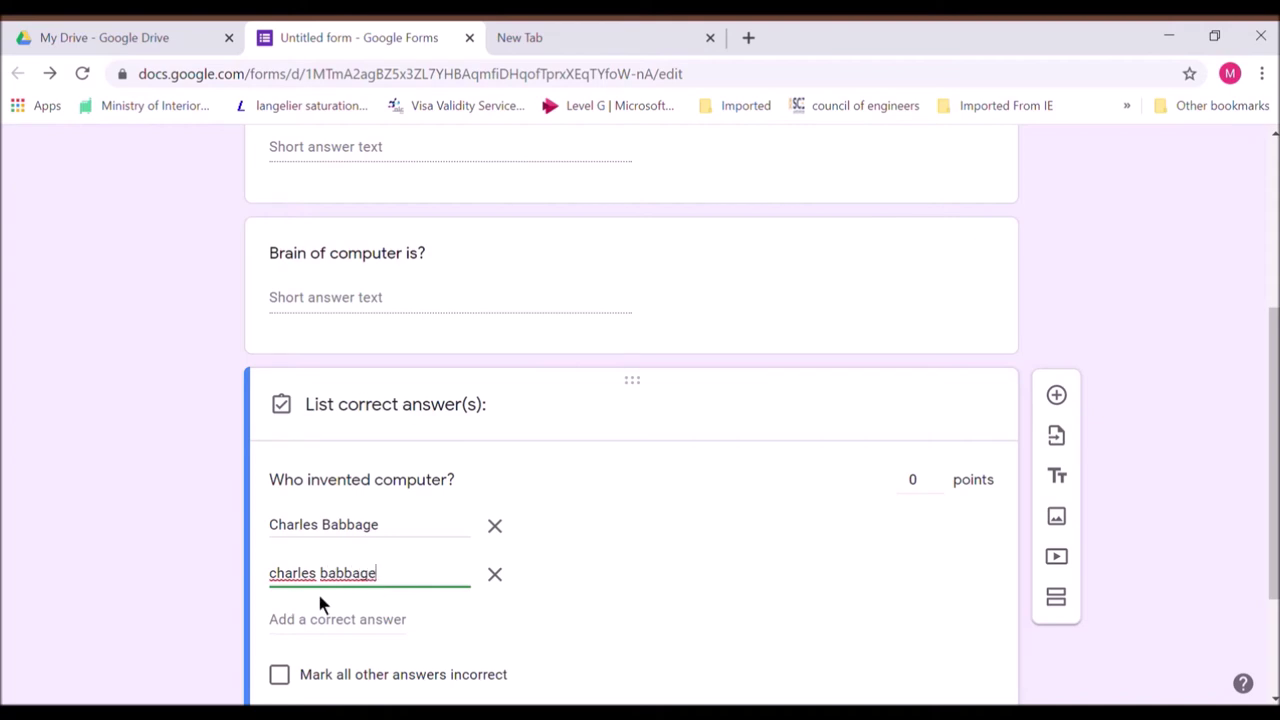
Step: Add the correct answers "charlesbabbage", "CHARLES BABBAGE", "CHARLESBABBAGE", "charles Babbage", "Charles babbage" and "charlesBabbage" to the computer inventor question
left_click(379, 630)
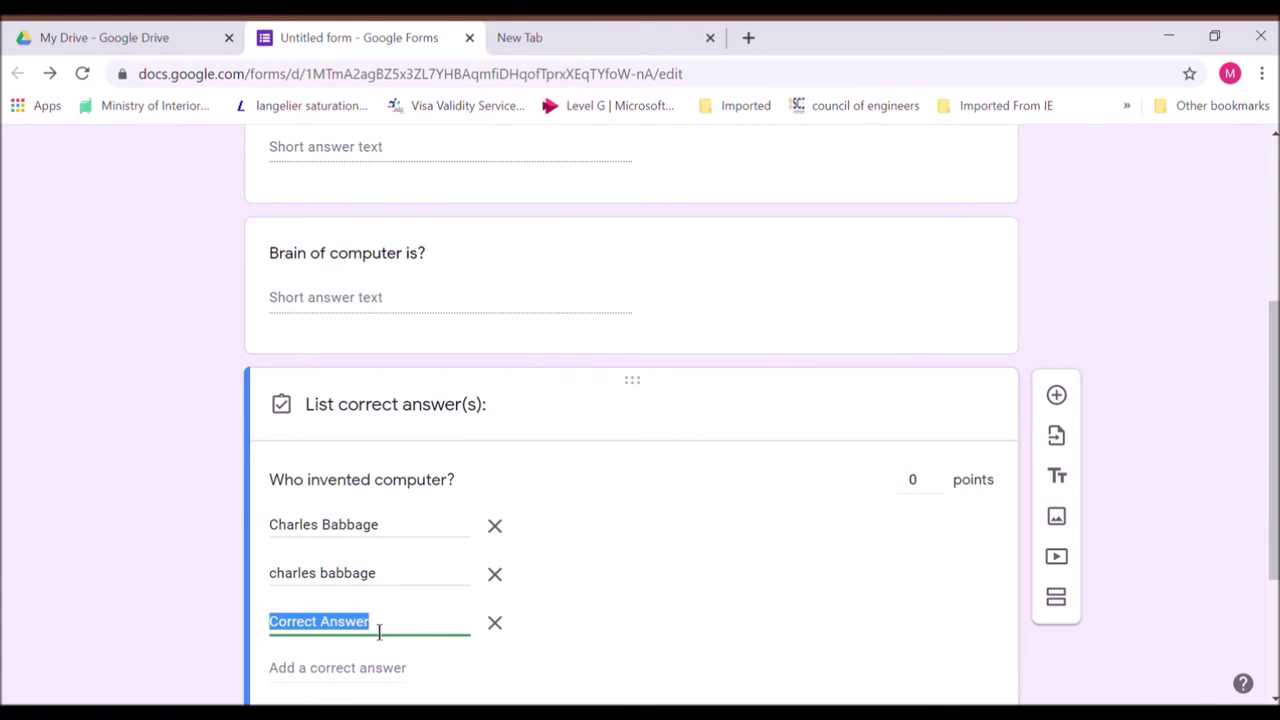
type("charlesbabbage")
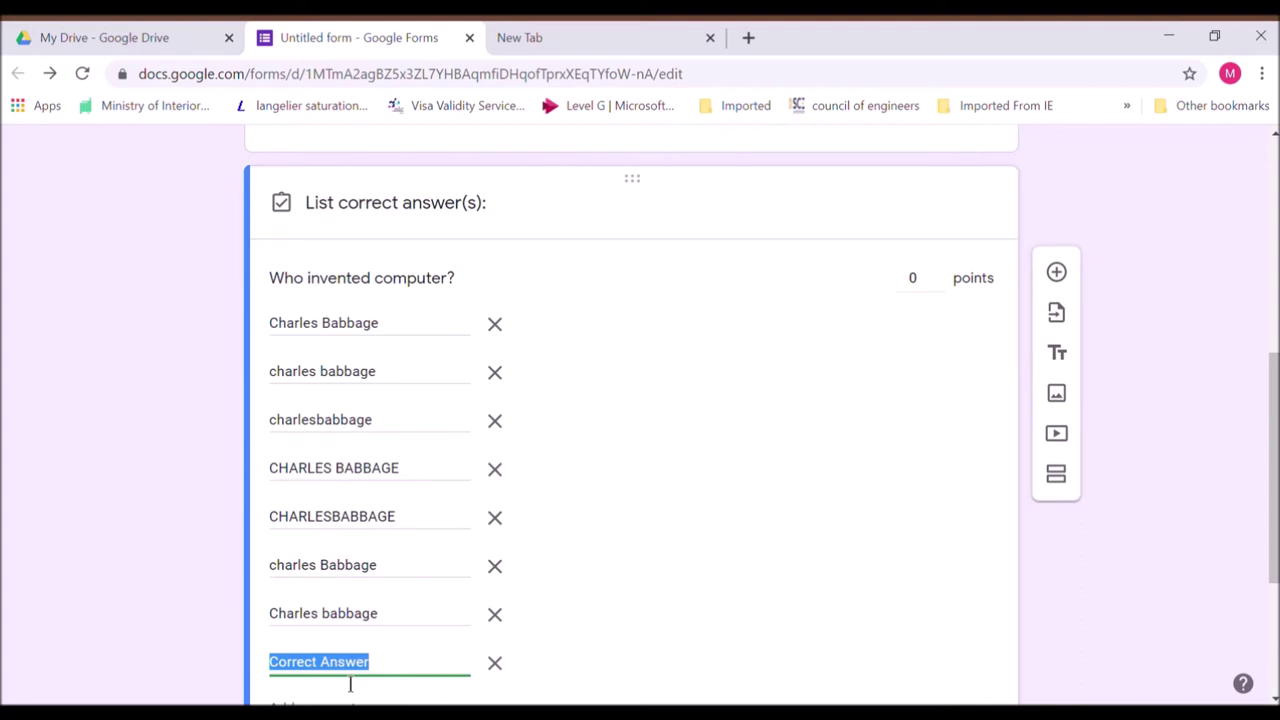
type("charlesB")
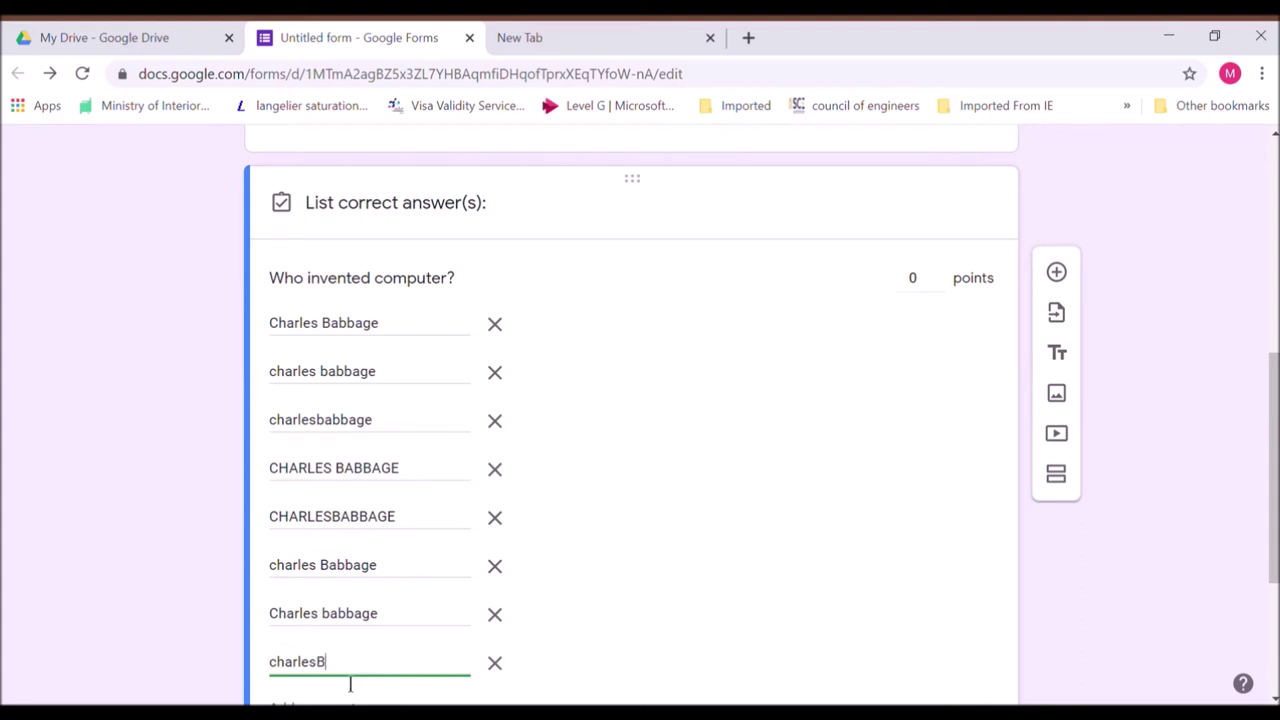
type("abbage")
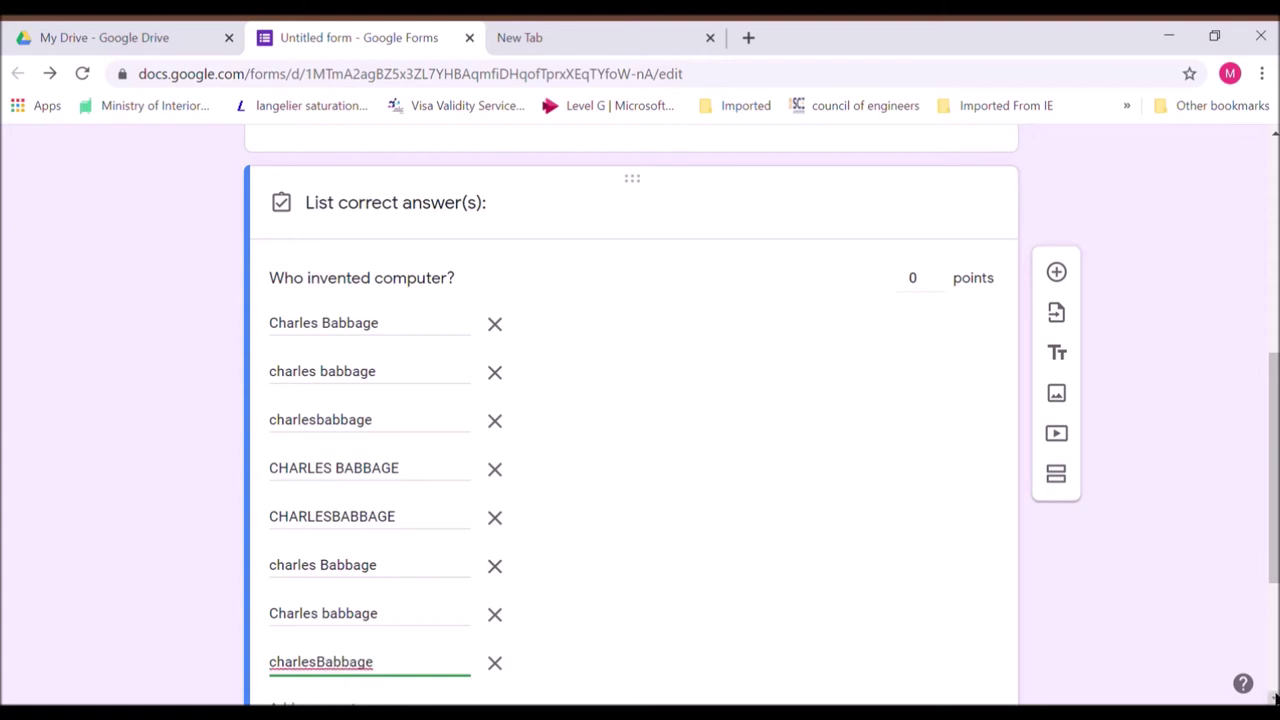
Step: Set the computer inventor question to 1 point and mark all other answers incorrect
scroll(1273, 698, "down", 1)
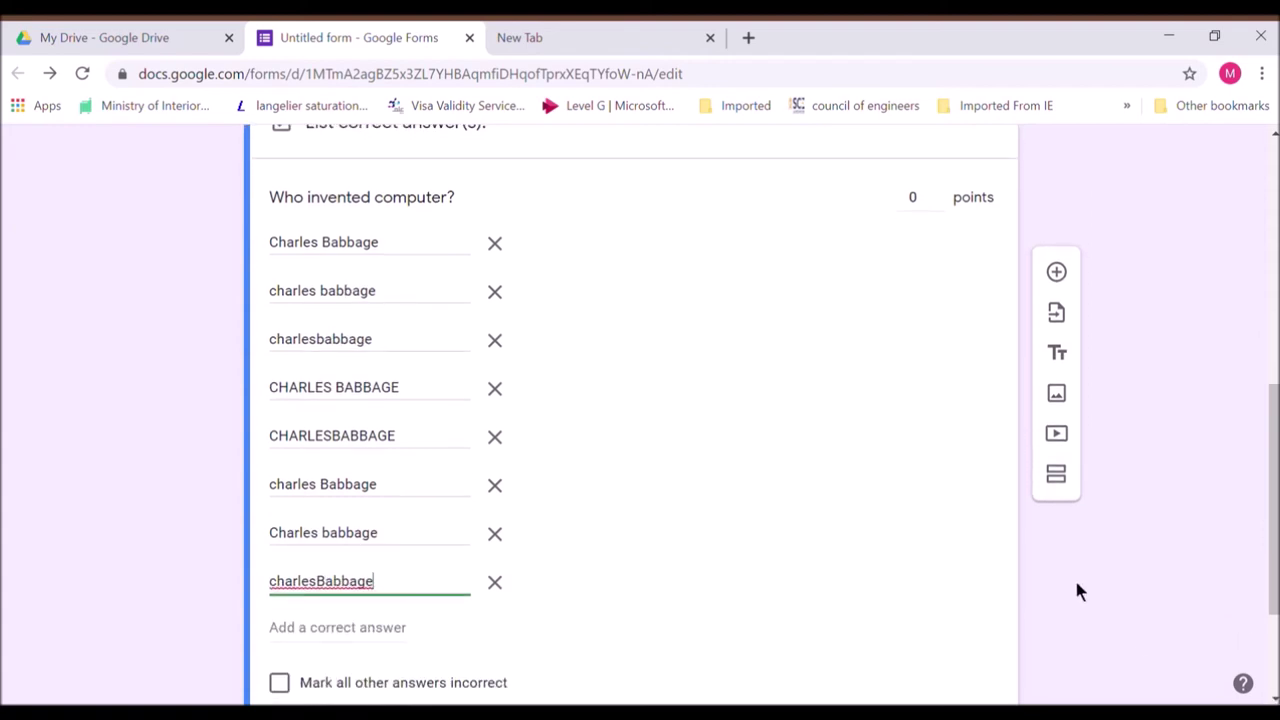
left_click(937, 191)
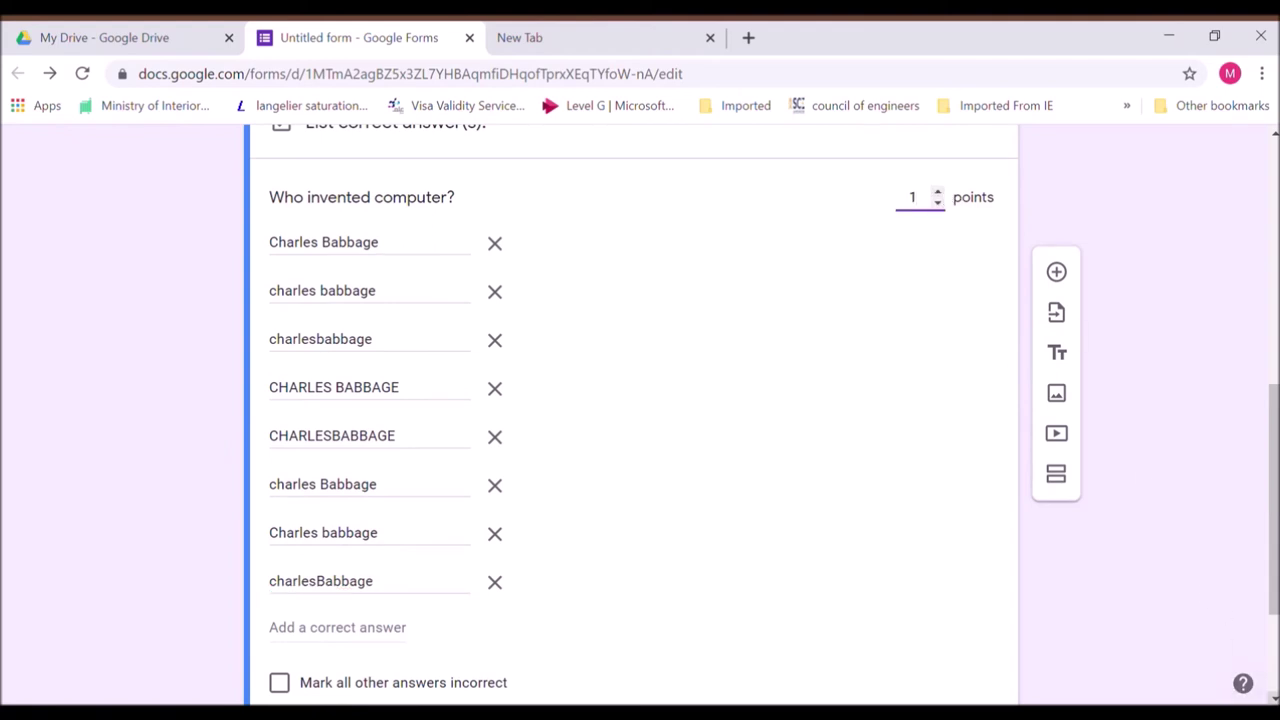
scroll(1188, 590, "down", 2)
left_click(284, 555)
Step: Add the feedback "correct answer is Charles Babbage" to the computer inventor question and finish its answer key
left_click(400, 617)
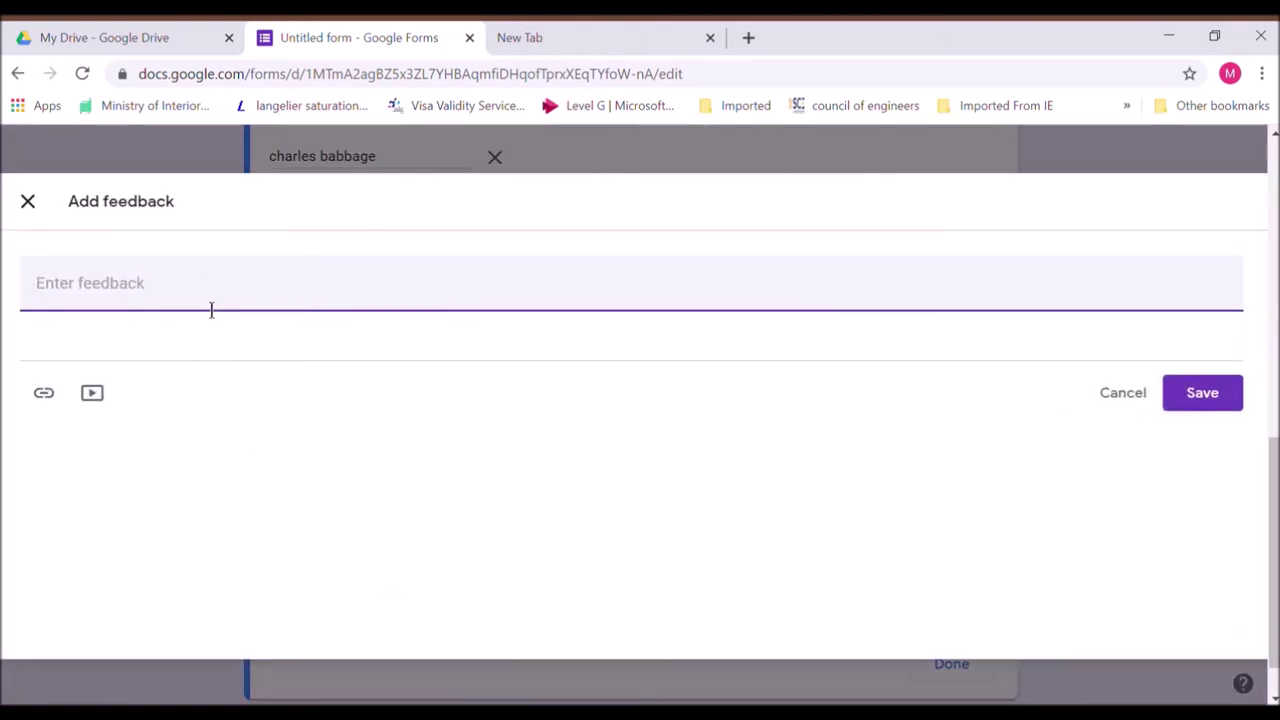
type("correct answer is Charles Babbage")
left_click(1214, 405)
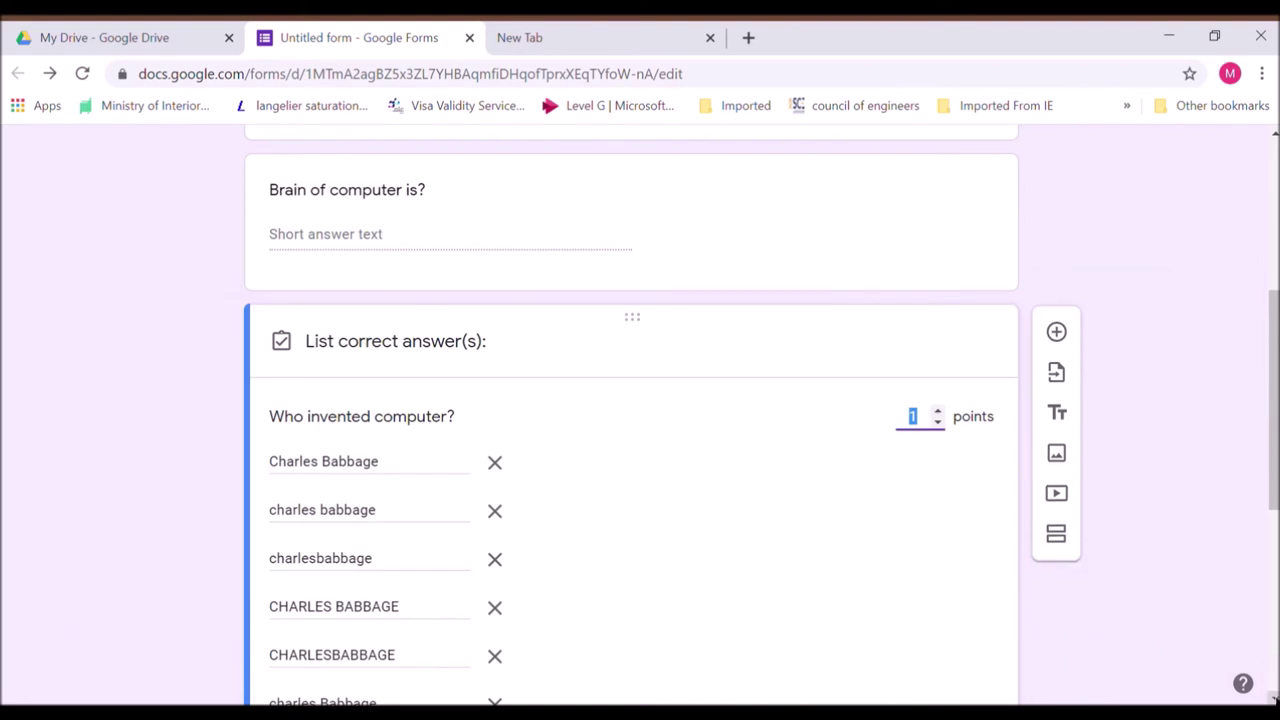
scroll(1274, 698, "down", 2)
scroll(1105, 678, "down", 4)
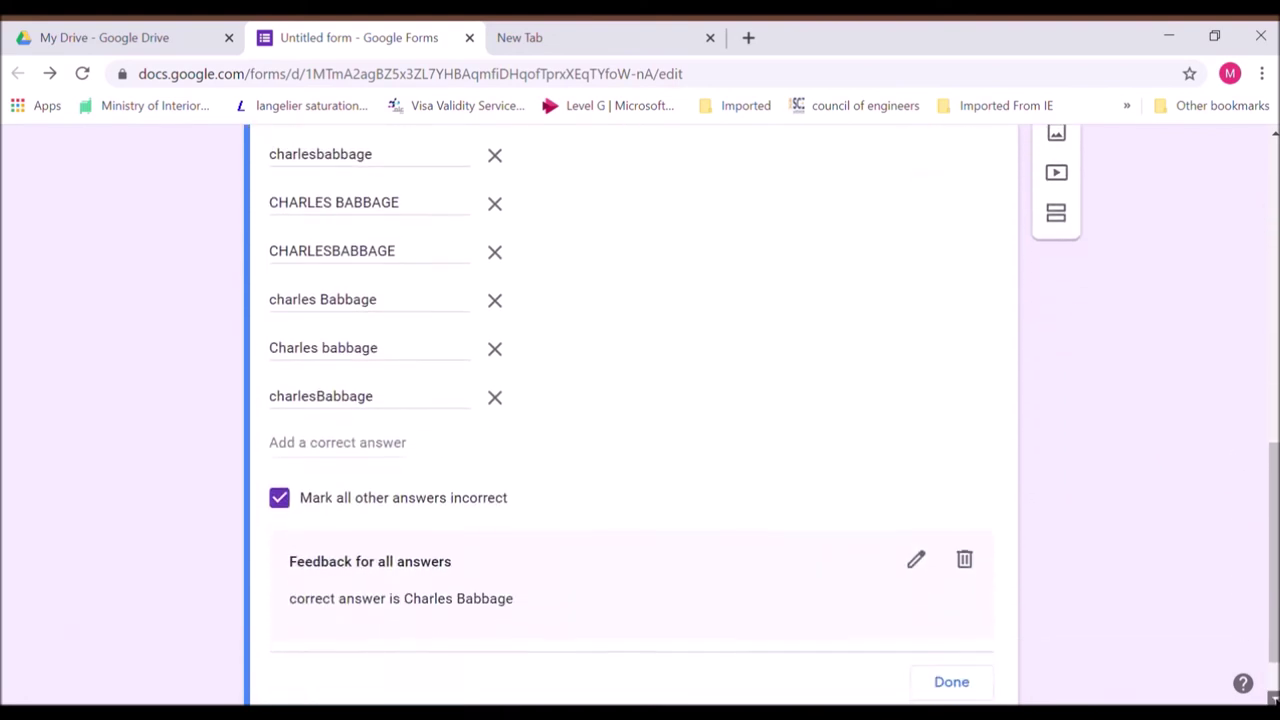
left_click(955, 608)
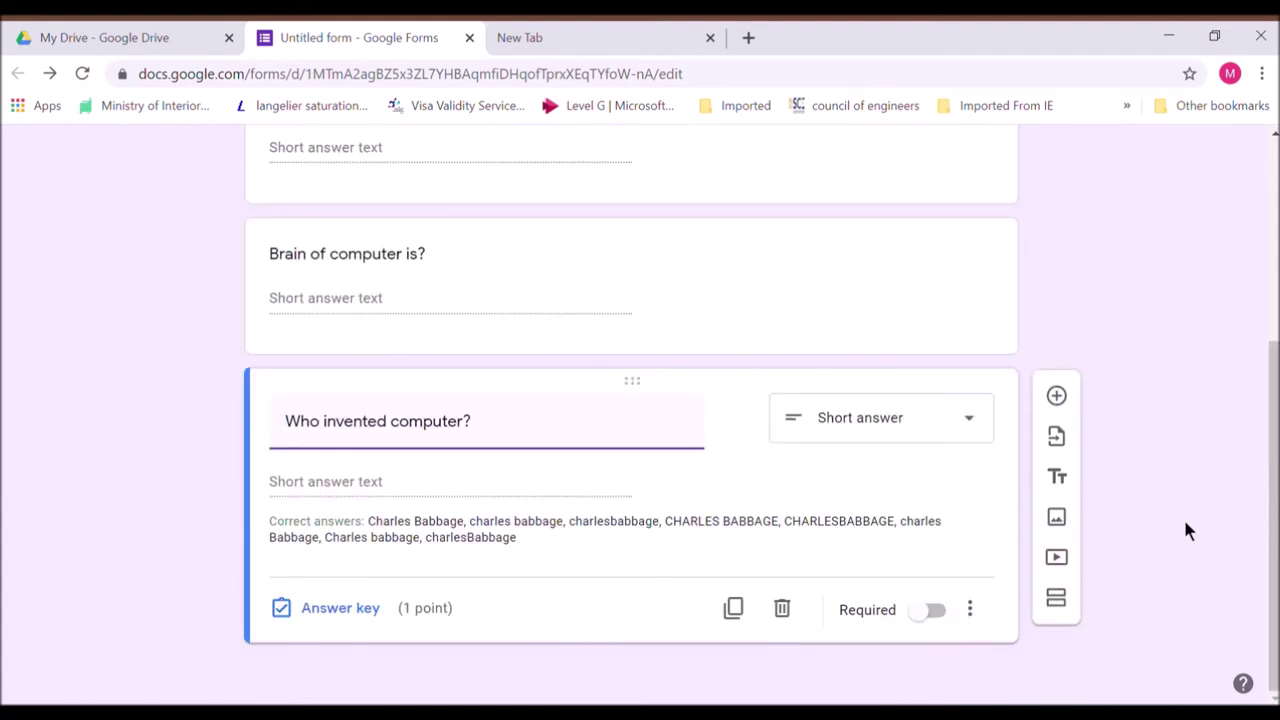
Step: Preview the quiz and submit a test response answering "1234" for kilobytes, "cpu" for the computer's brain and "charles babage" for the inventor
left_click_drag(1270, 549, 1260, 320)
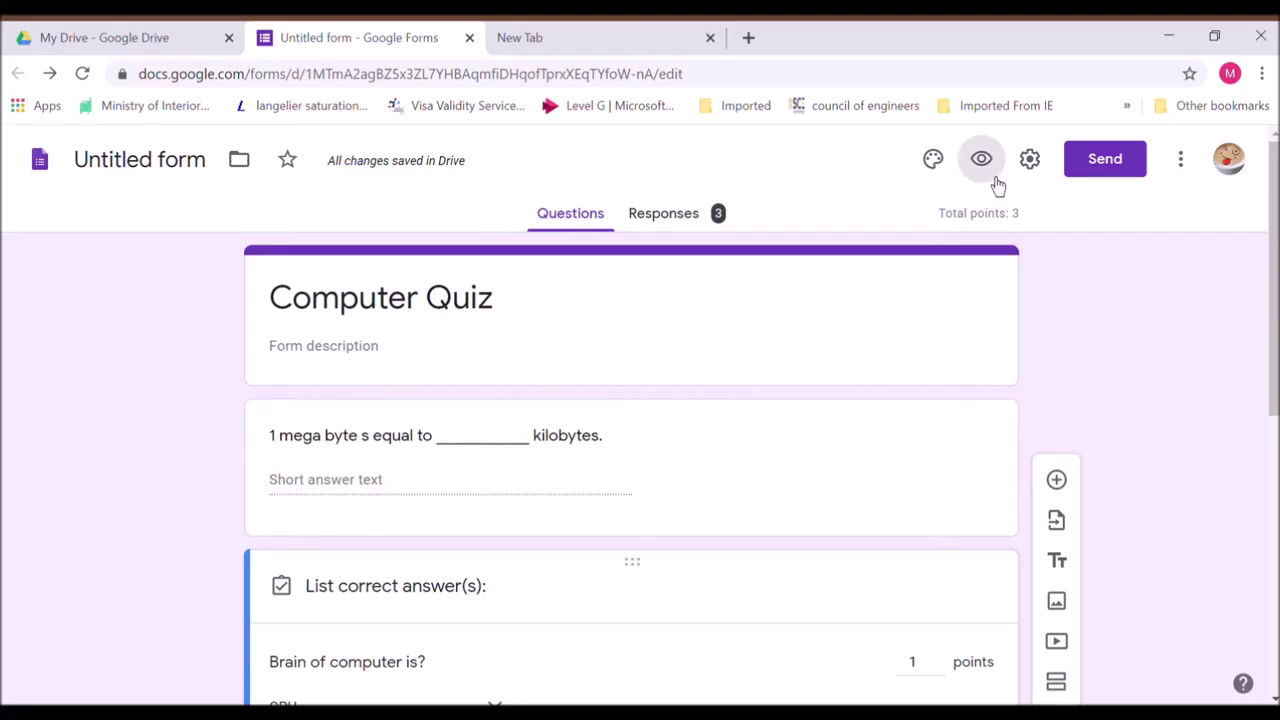
left_click(982, 163)
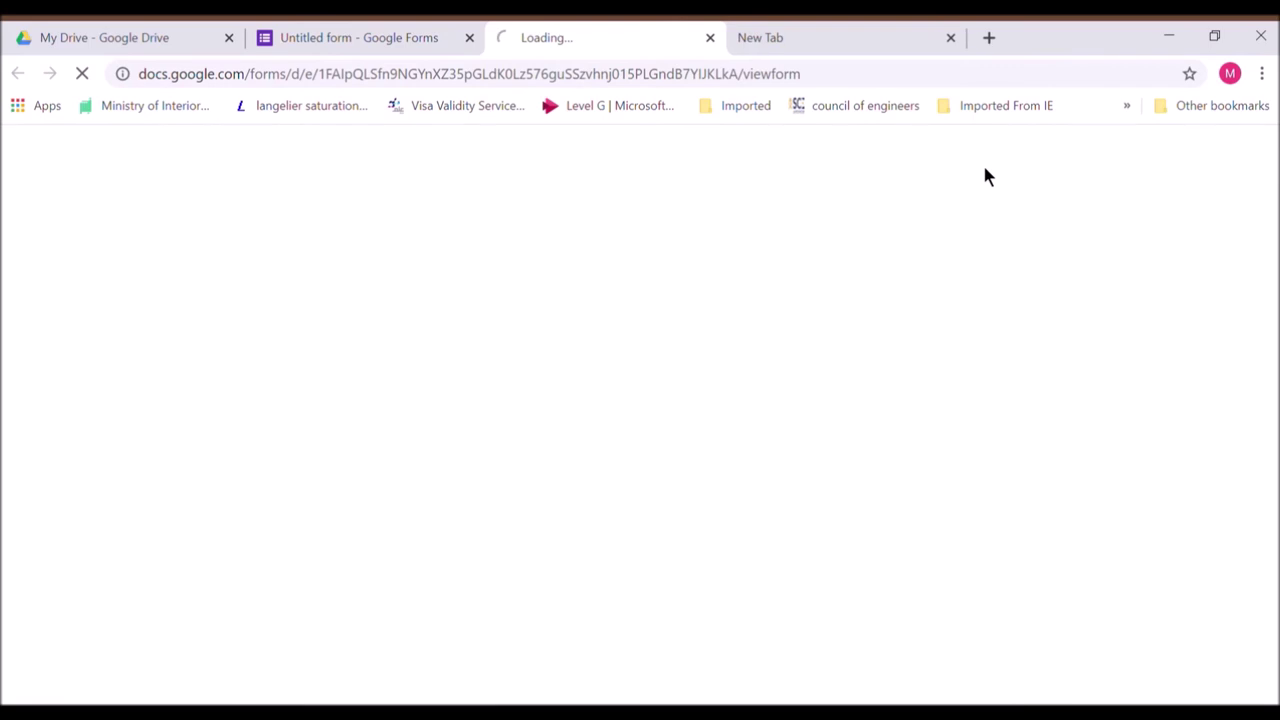
left_click(488, 349)
type("1234")
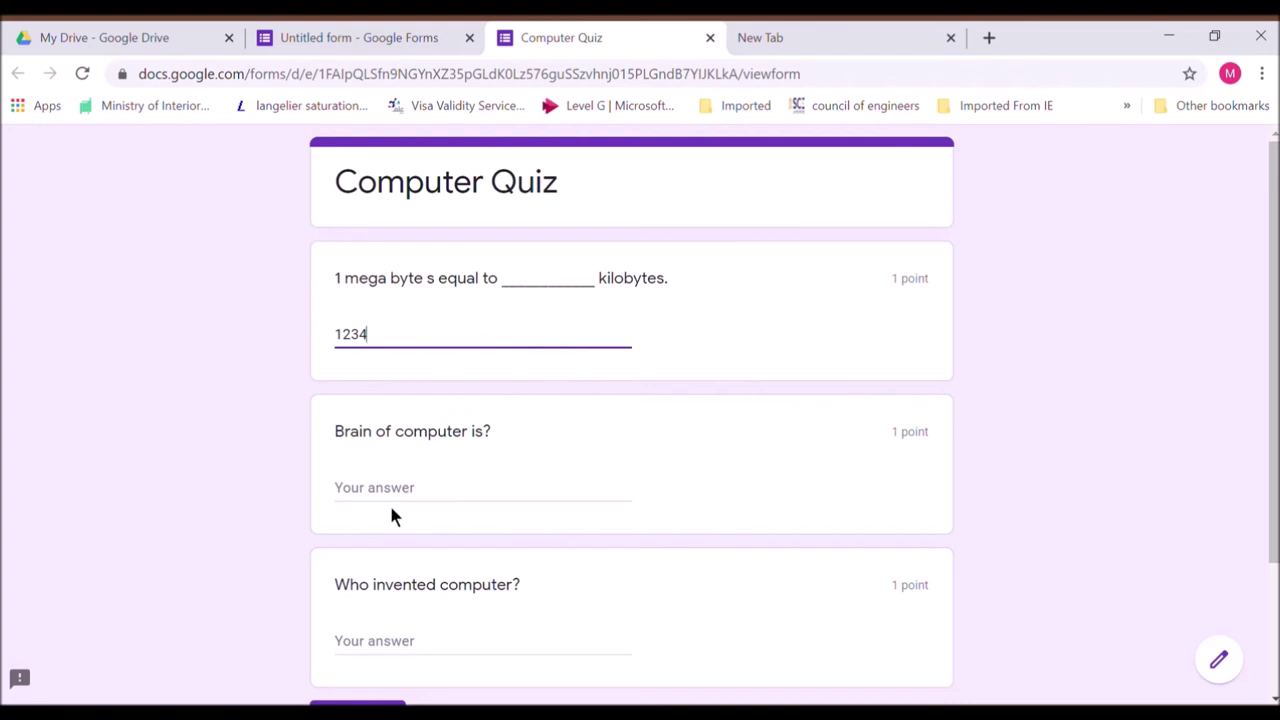
type("cpu")
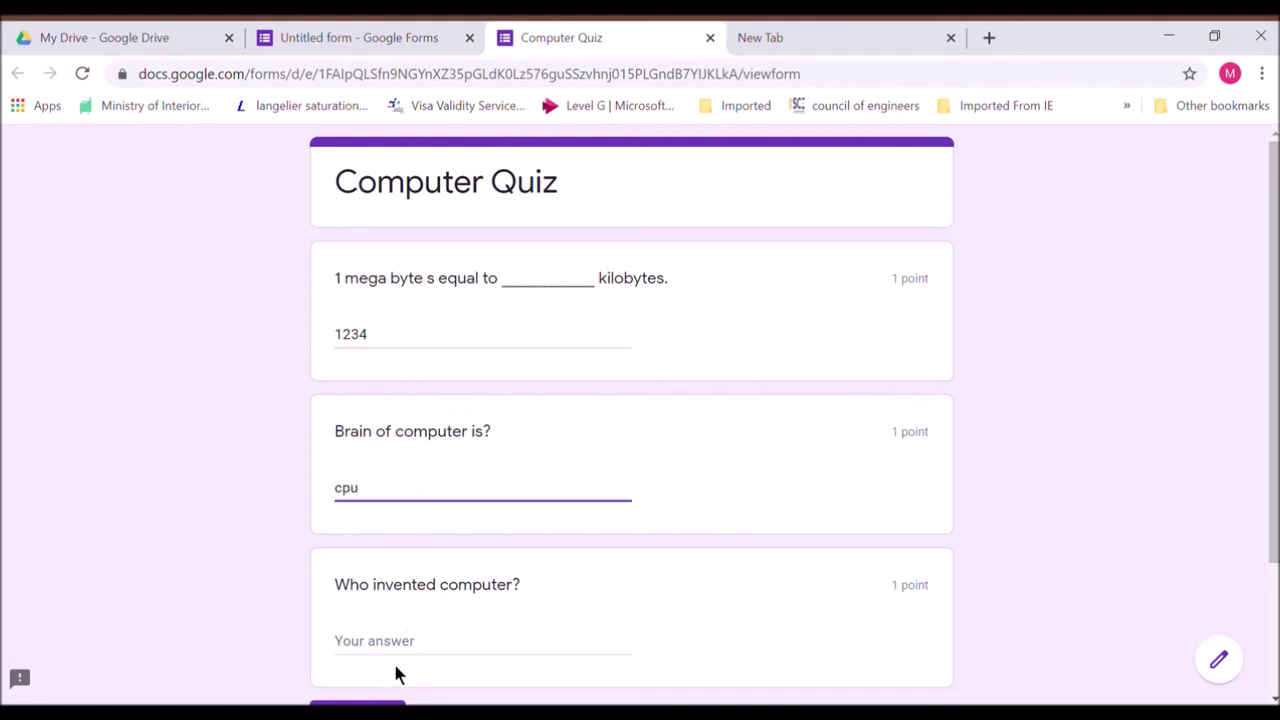
left_click(406, 658)
type("charles babage")
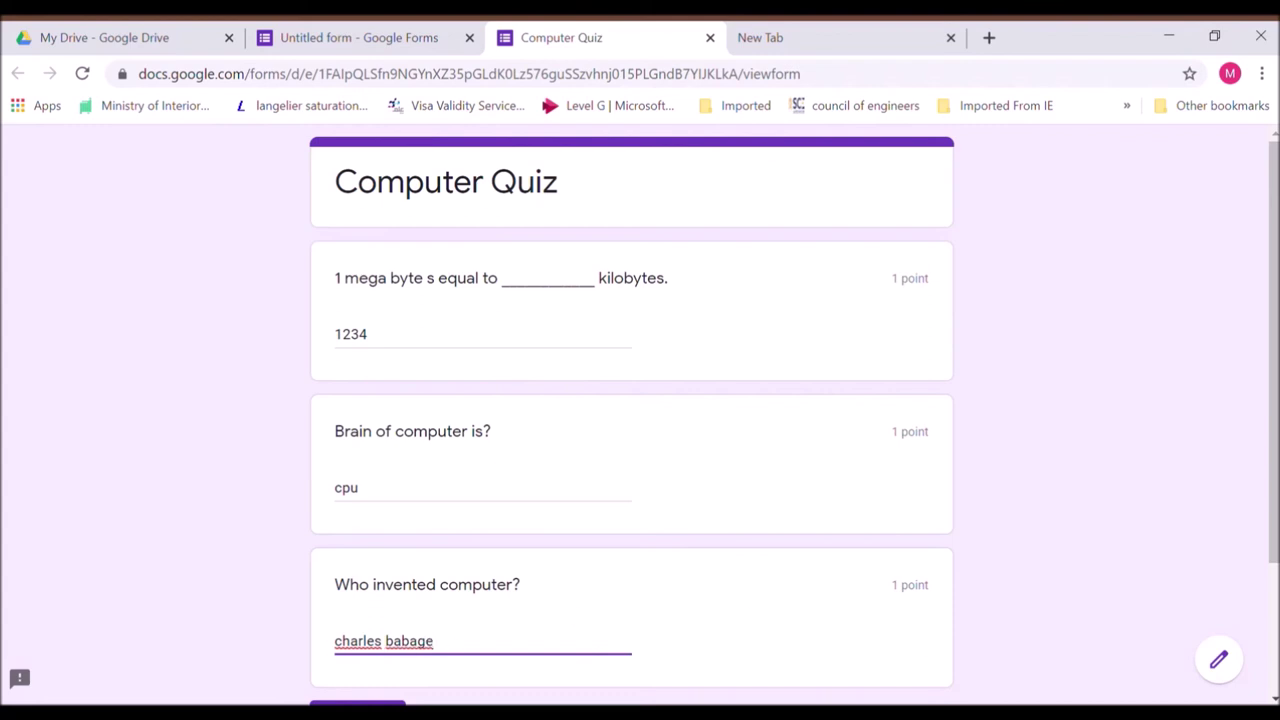
scroll(640, 400, "down", 2)
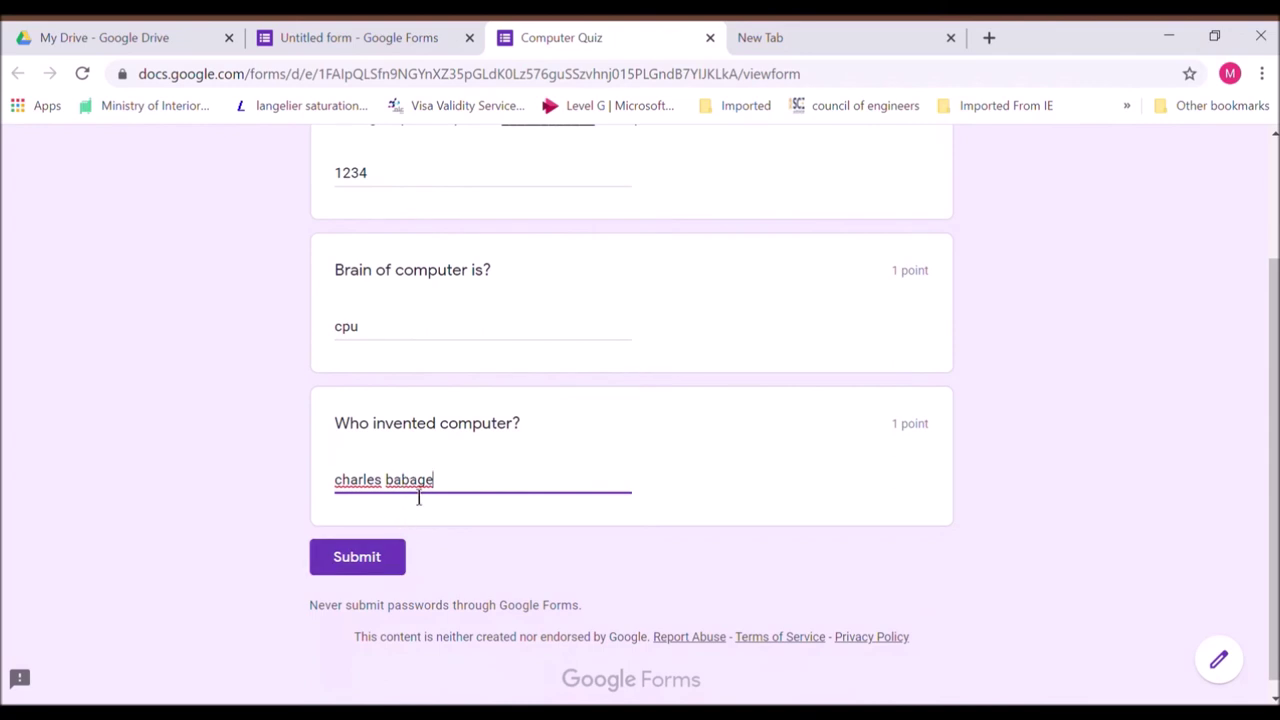
left_click(381, 574)
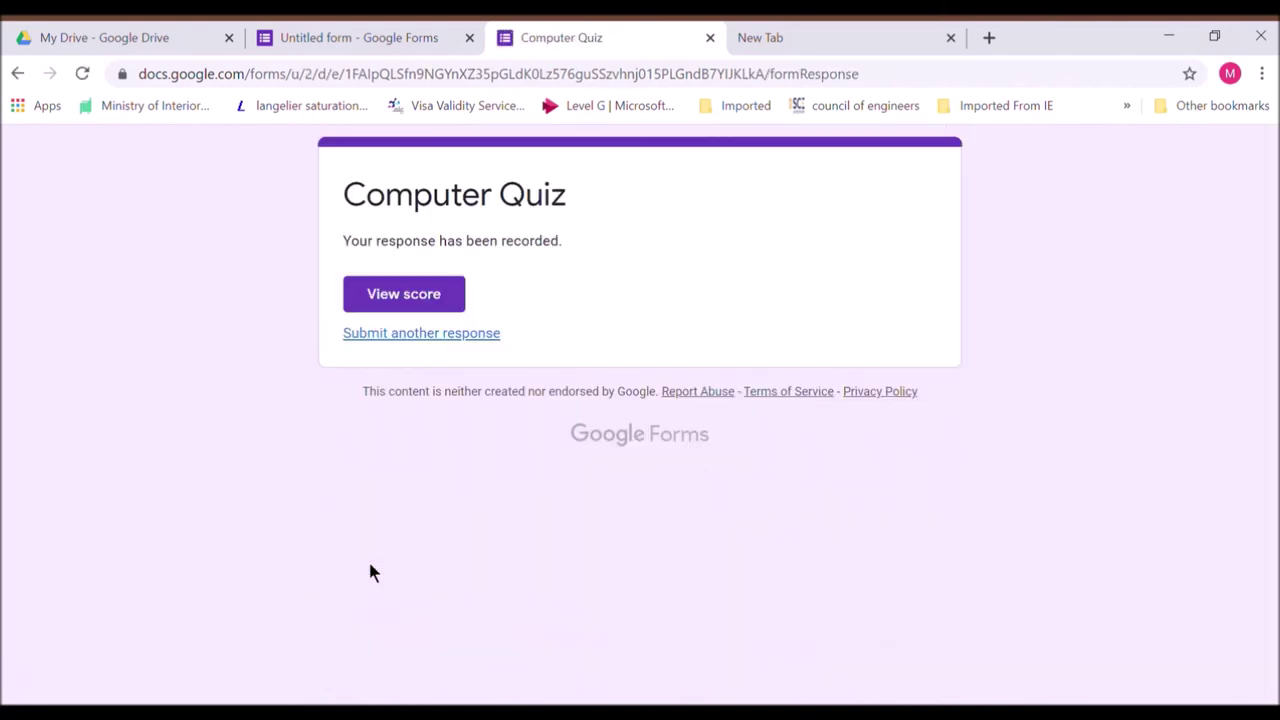
Step: View the score of the submitted response and examine the grading, correct answers and feedback for each question
left_click(410, 298)
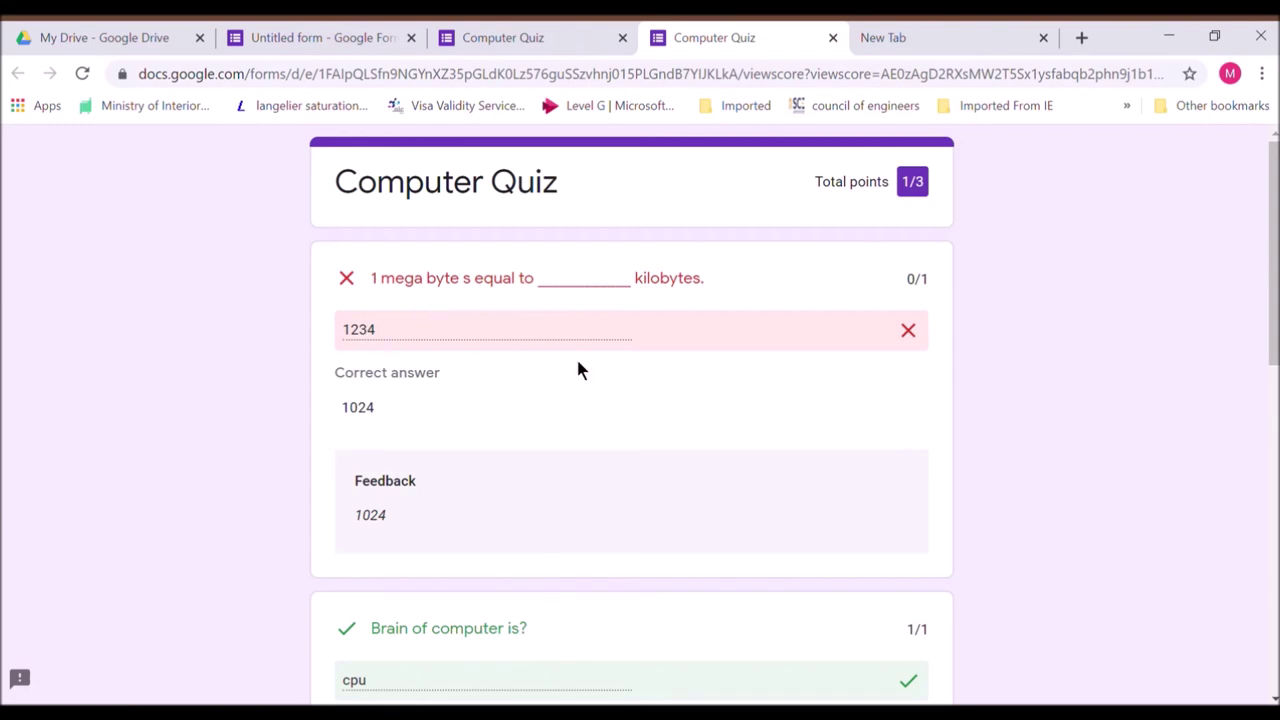
scroll(1268, 700, "down", 3)
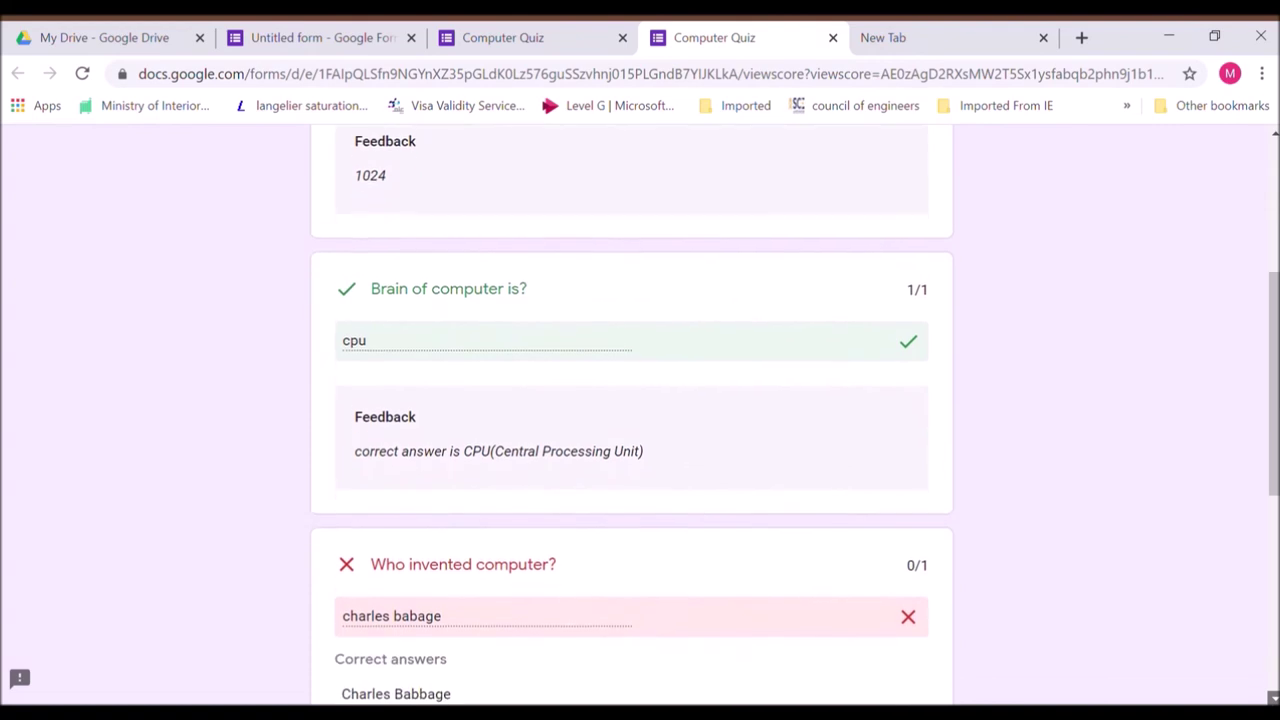
scroll(632, 410, "down", 3)
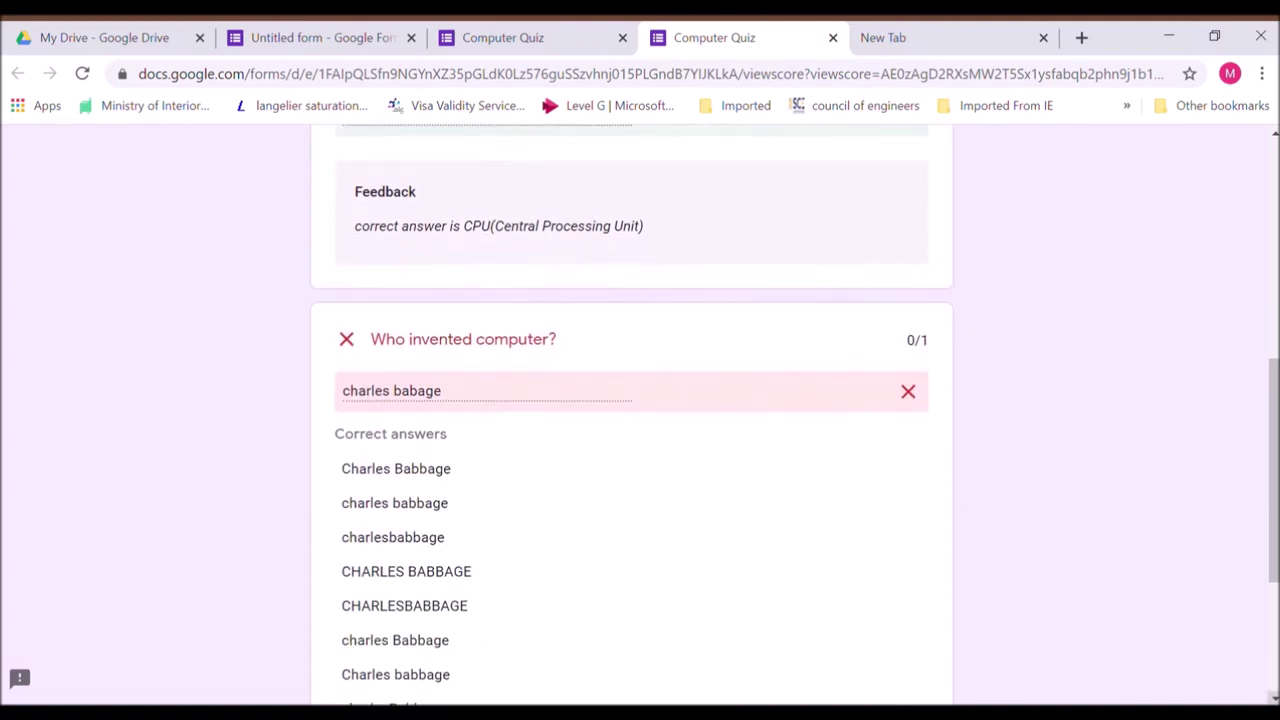
scroll(632, 415, "down", 2)
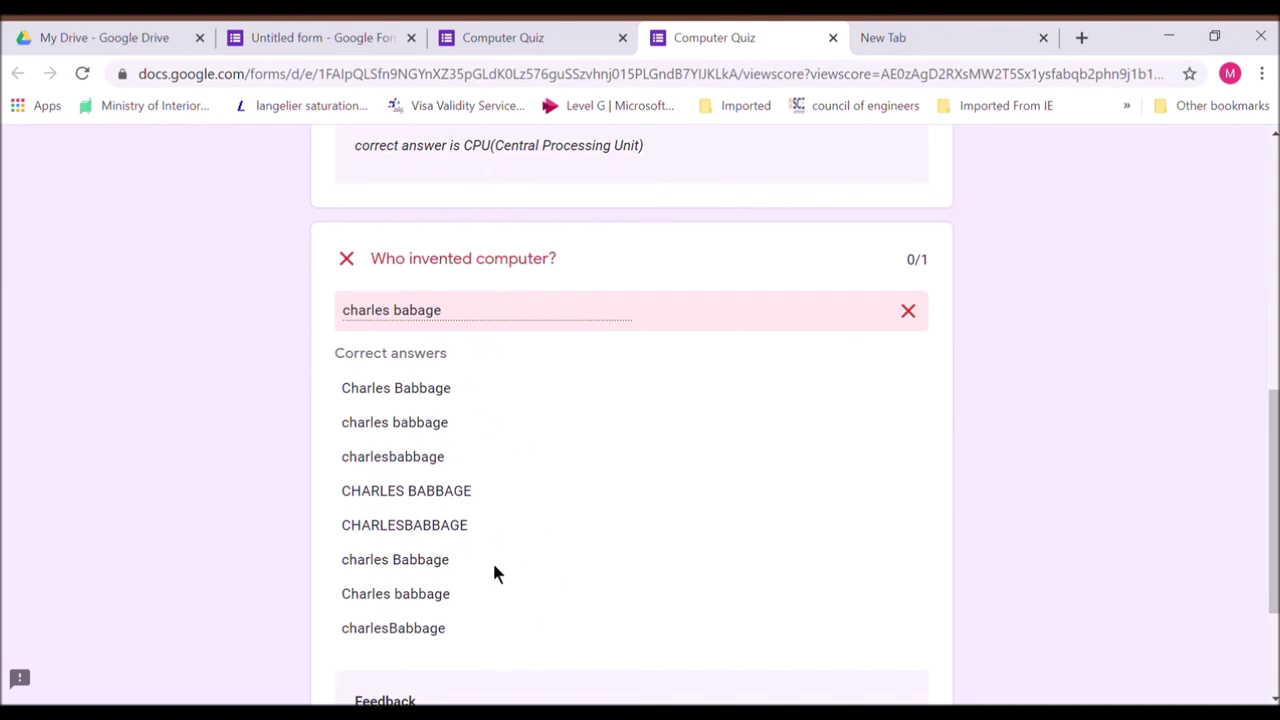
scroll(1272, 698, "down", 2)
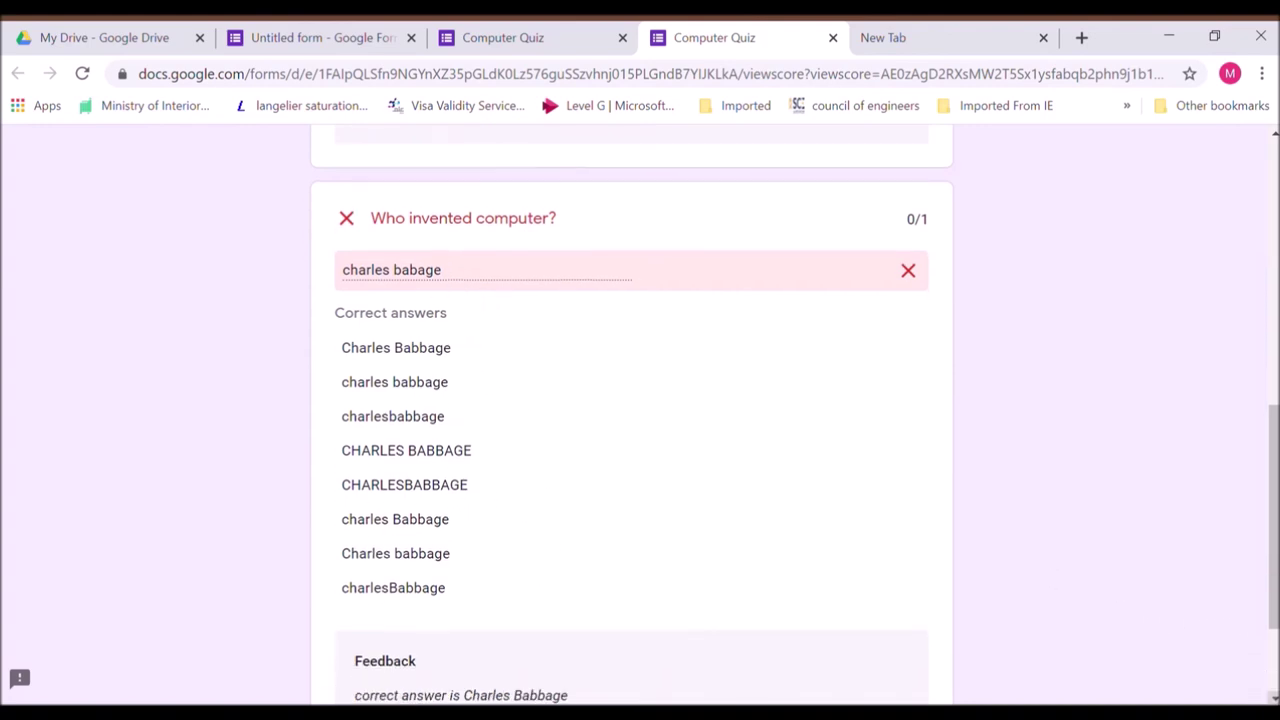
scroll(1272, 698, "down", 1)
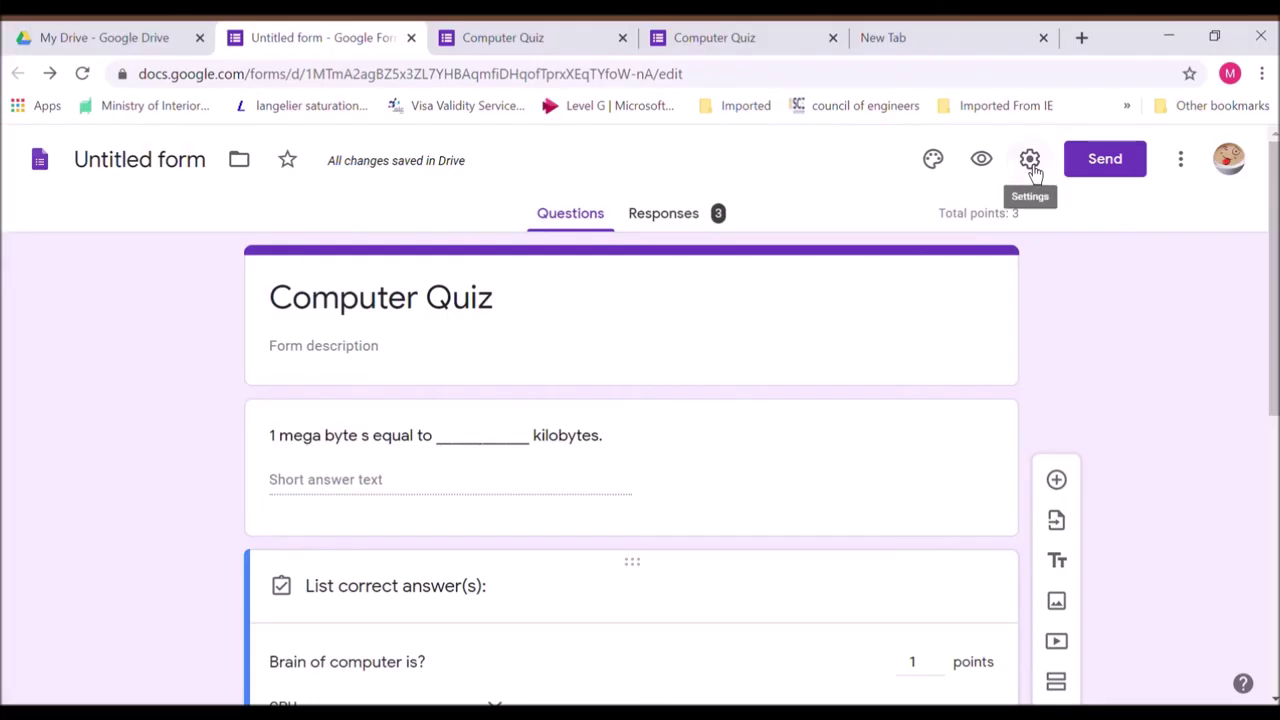
Step: Turn off the display of correct answers to respondents in the quiz settings and save the settings
left_click(1027, 158)
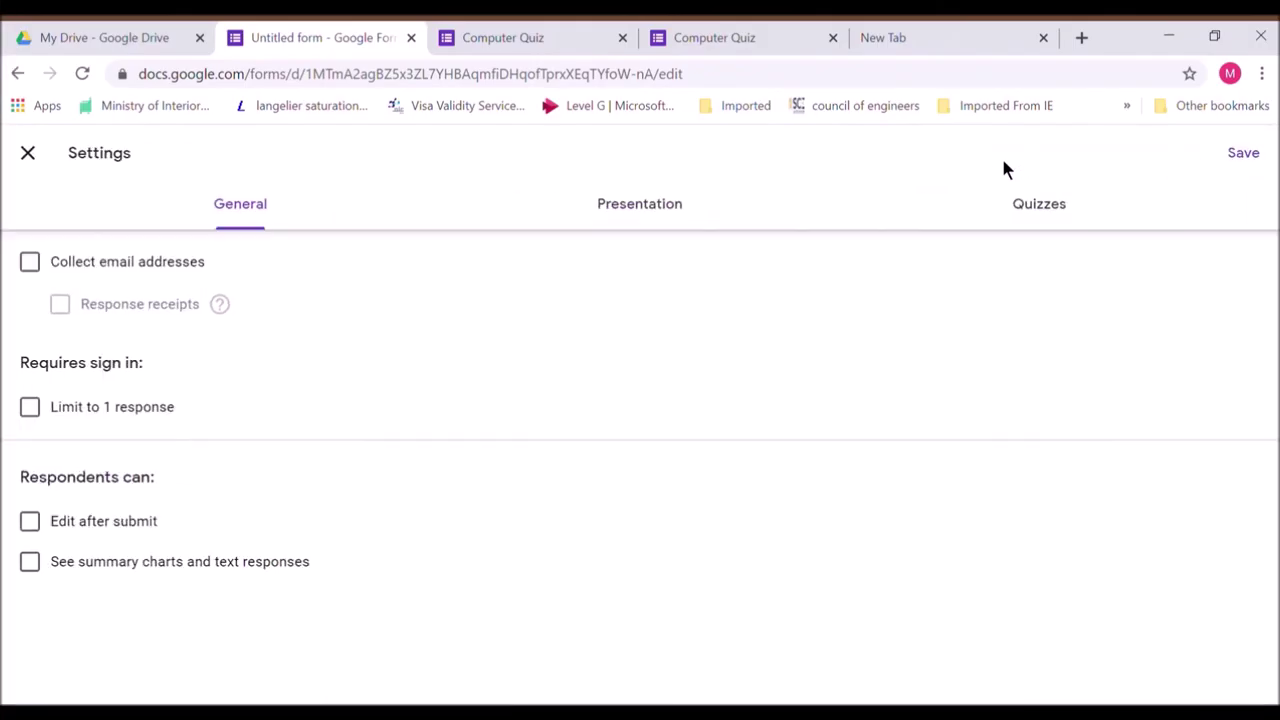
left_click(1037, 224)
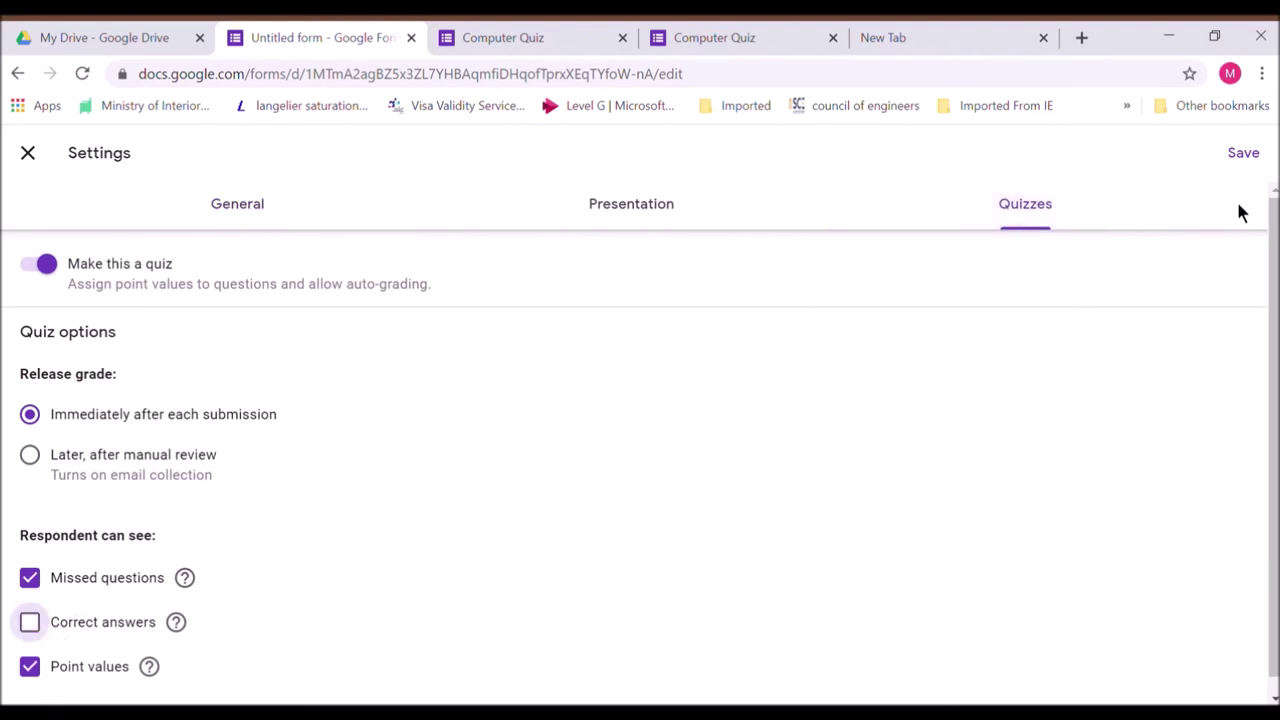
left_click(1260, 162)
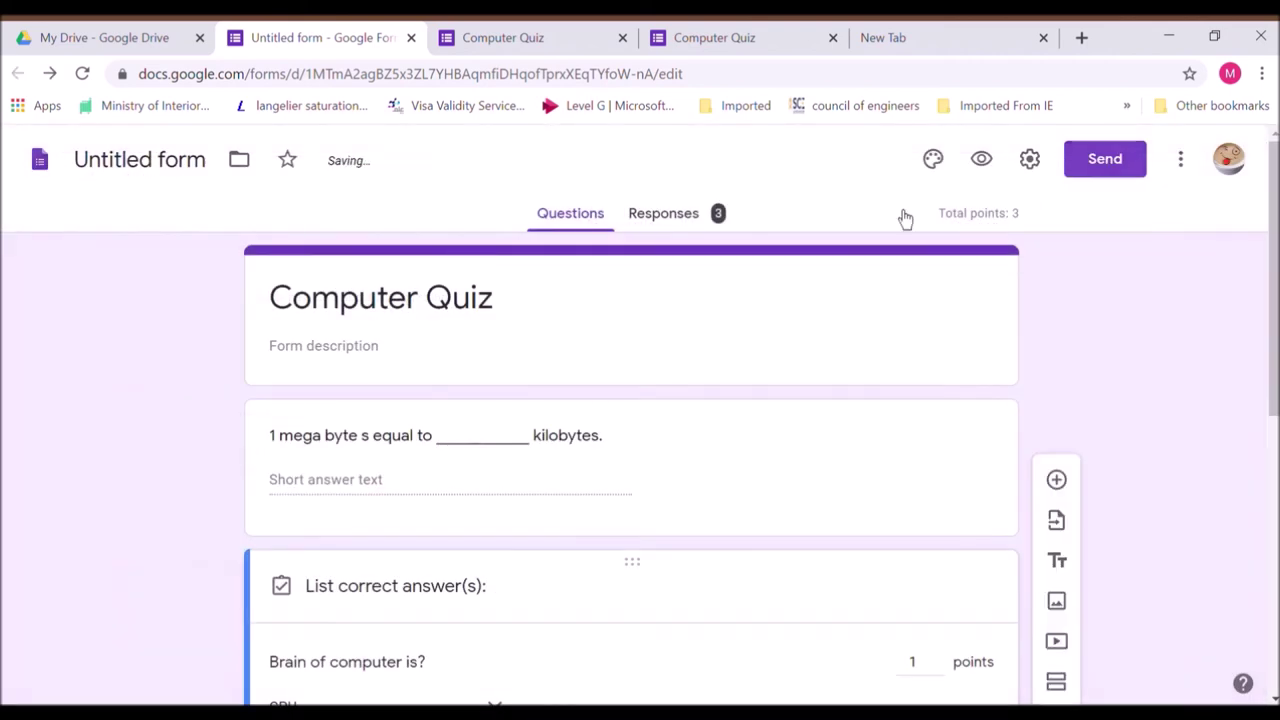
Step: Return to the graded test response and examine which answers and feedback a respondent sees for each question
left_click(670, 37)
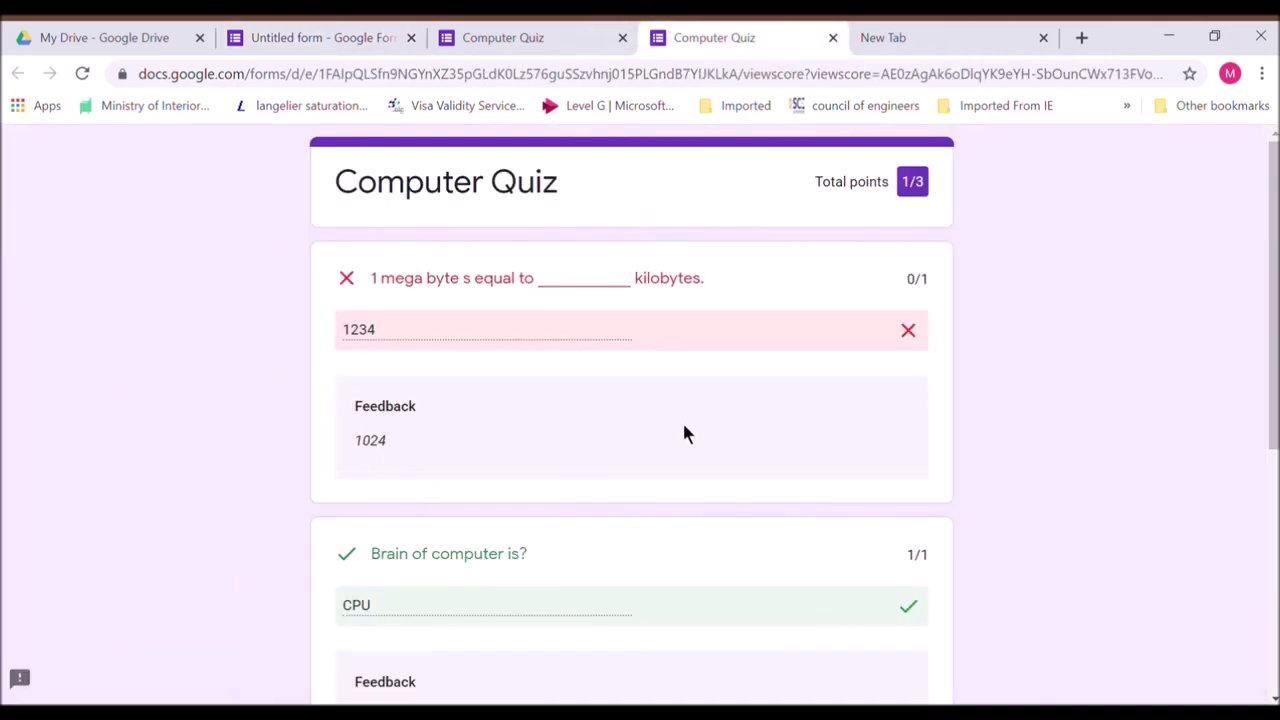
scroll(684, 432, "down", 4)
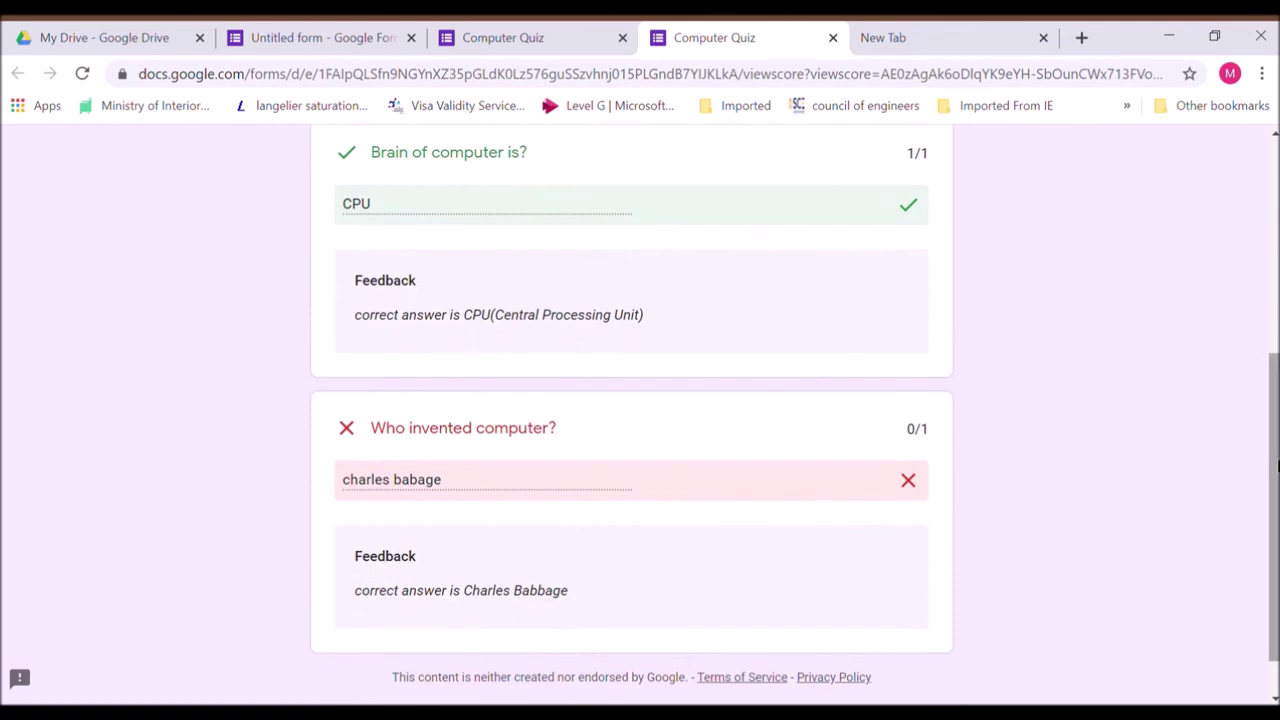
scroll(1245, 507, "down", 1)
scroll(1245, 507, "up", 4)
scroll(1197, 246, "down", 1)
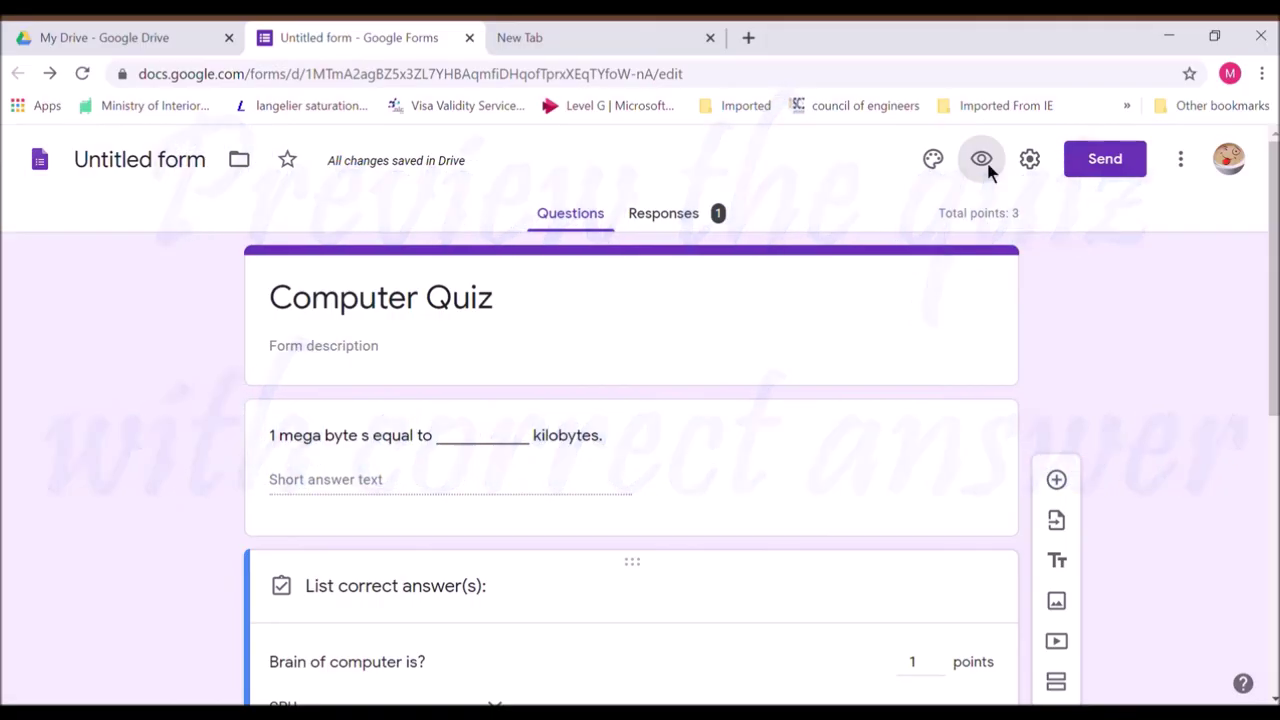
Step: Preview the quiz and submit a test response answering "1024" for kilobytes, "cpu" for the computer's brain and "charlesbabbage" for the inventor
left_click(980, 157)
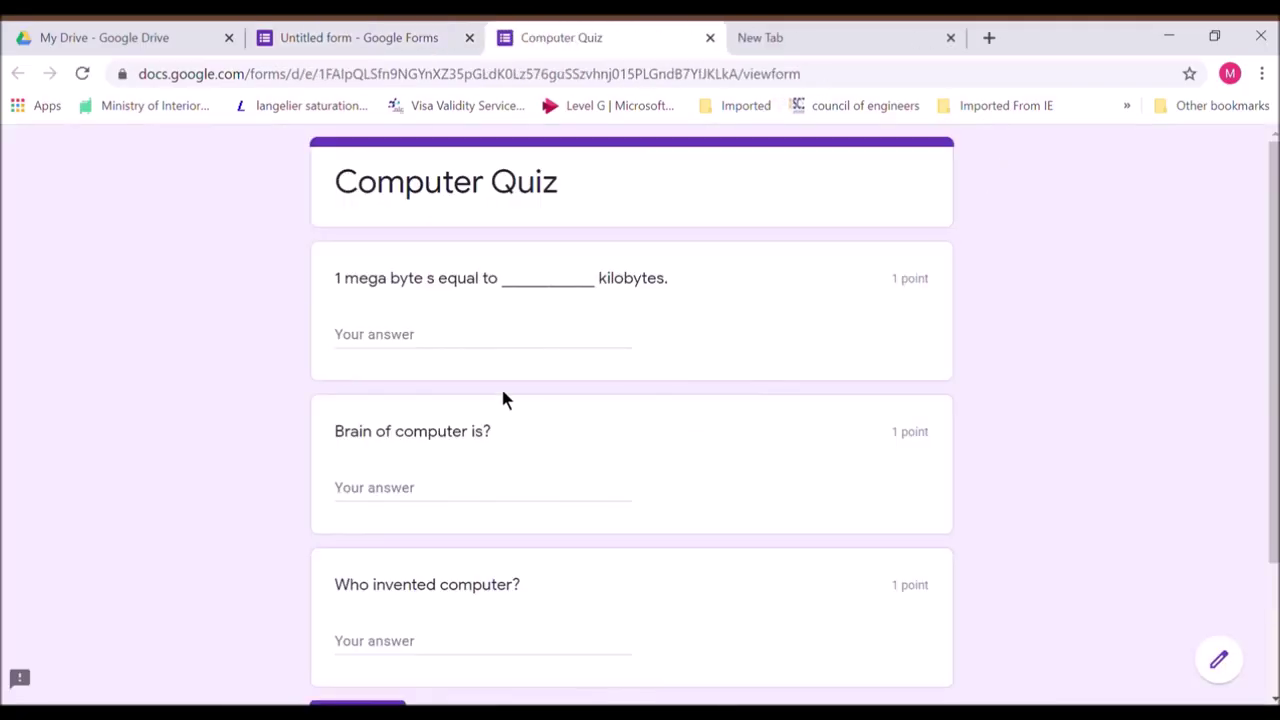
left_click(470, 355)
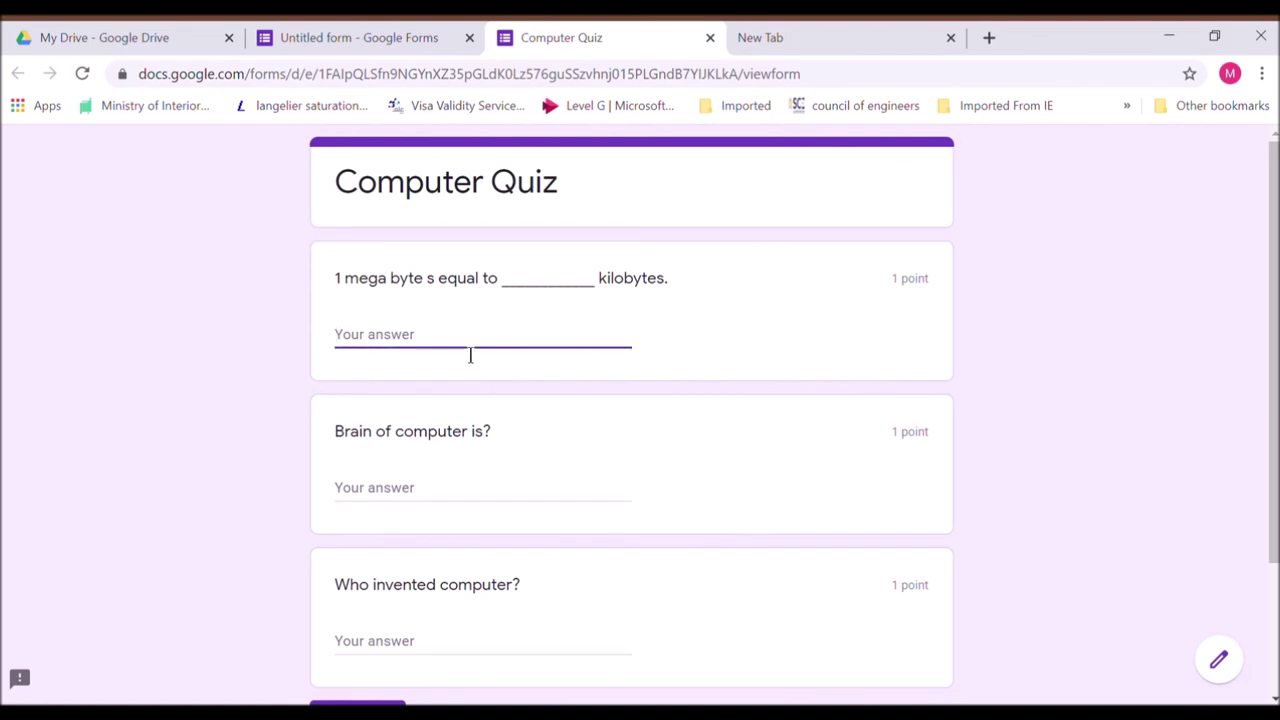
type("1024")
left_click(432, 506)
type("cpu")
left_click(402, 648)
type("charl")
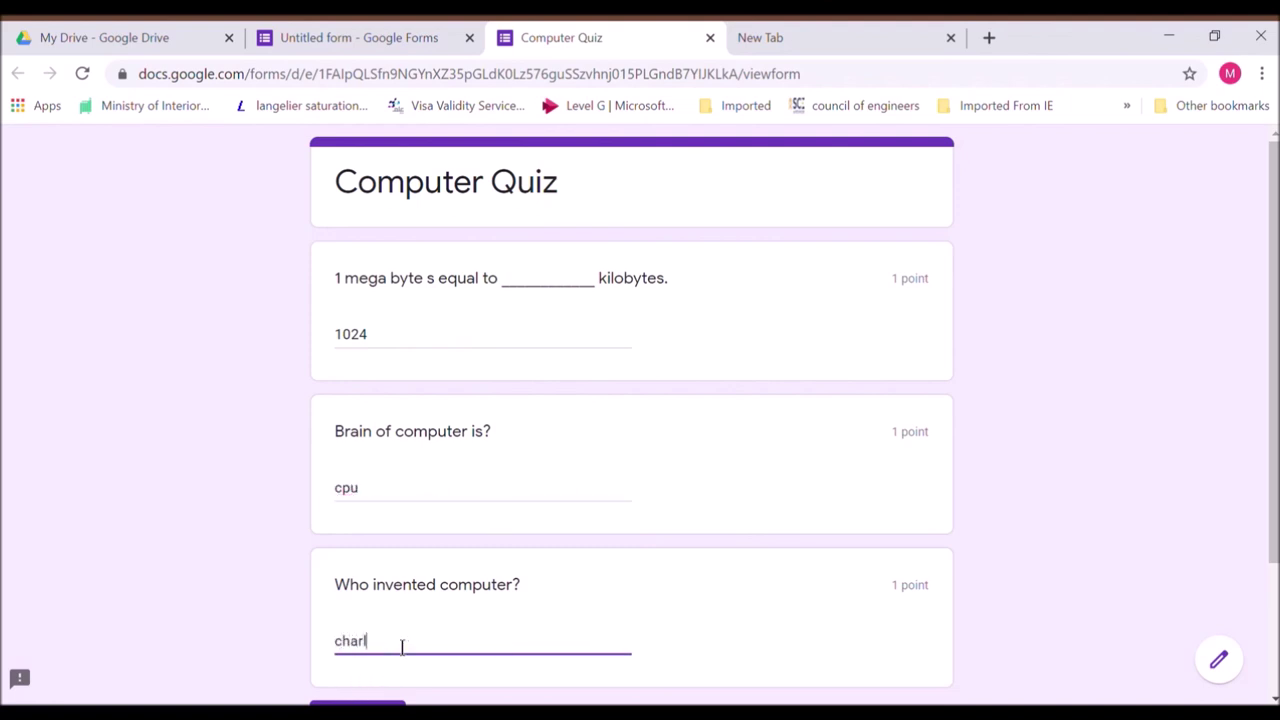
type("esbabbage")
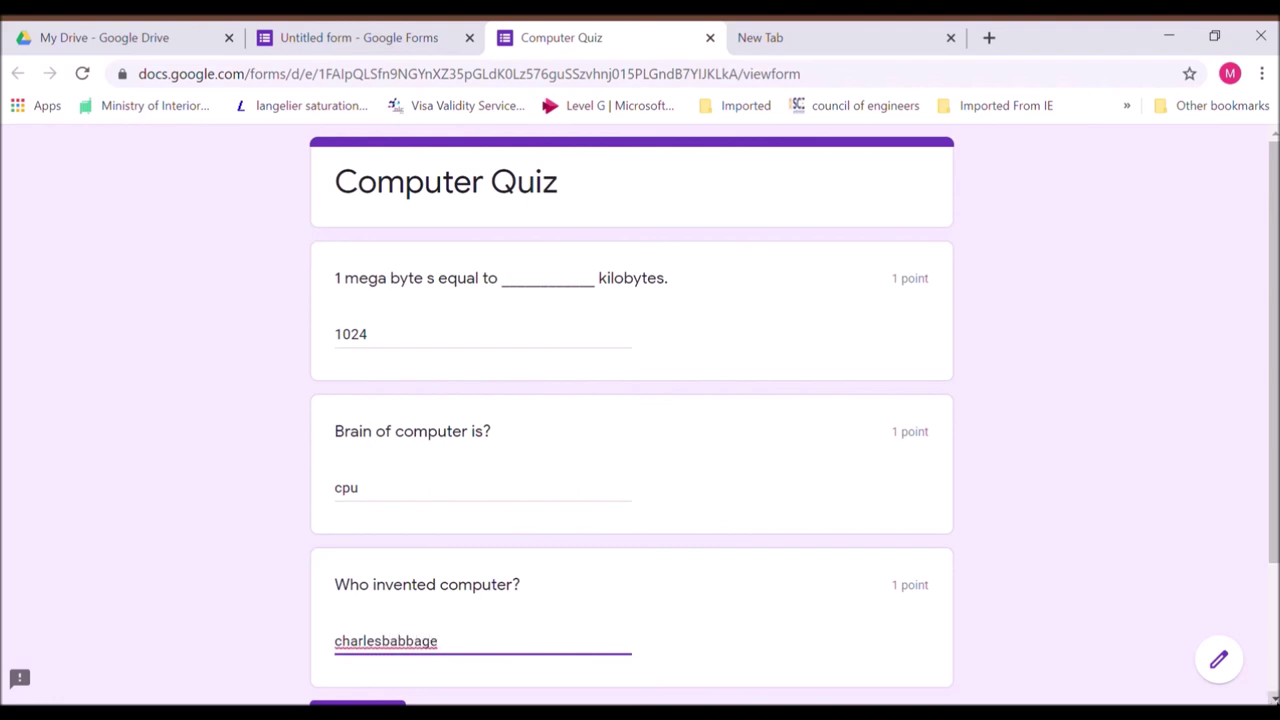
scroll(355, 680, "down", 2)
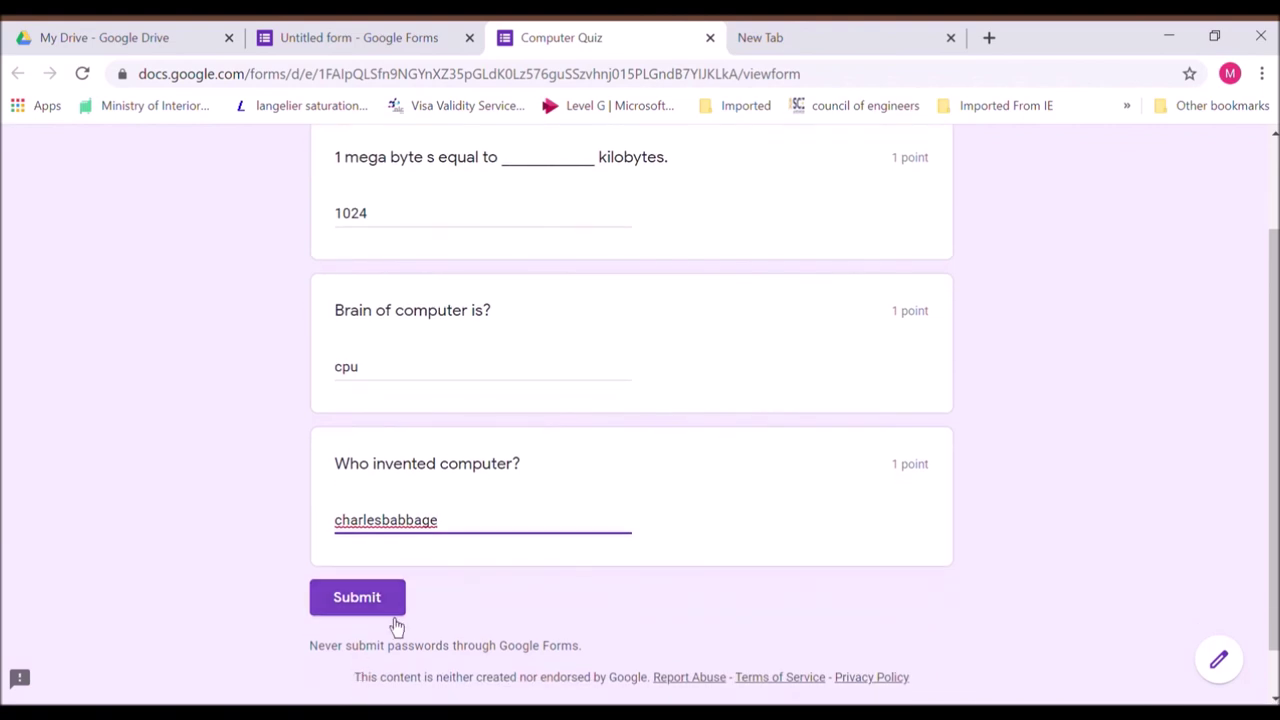
left_click(384, 606)
Step: View the score of the new test response and examine the grading and feedback of all three questions
left_click(426, 292)
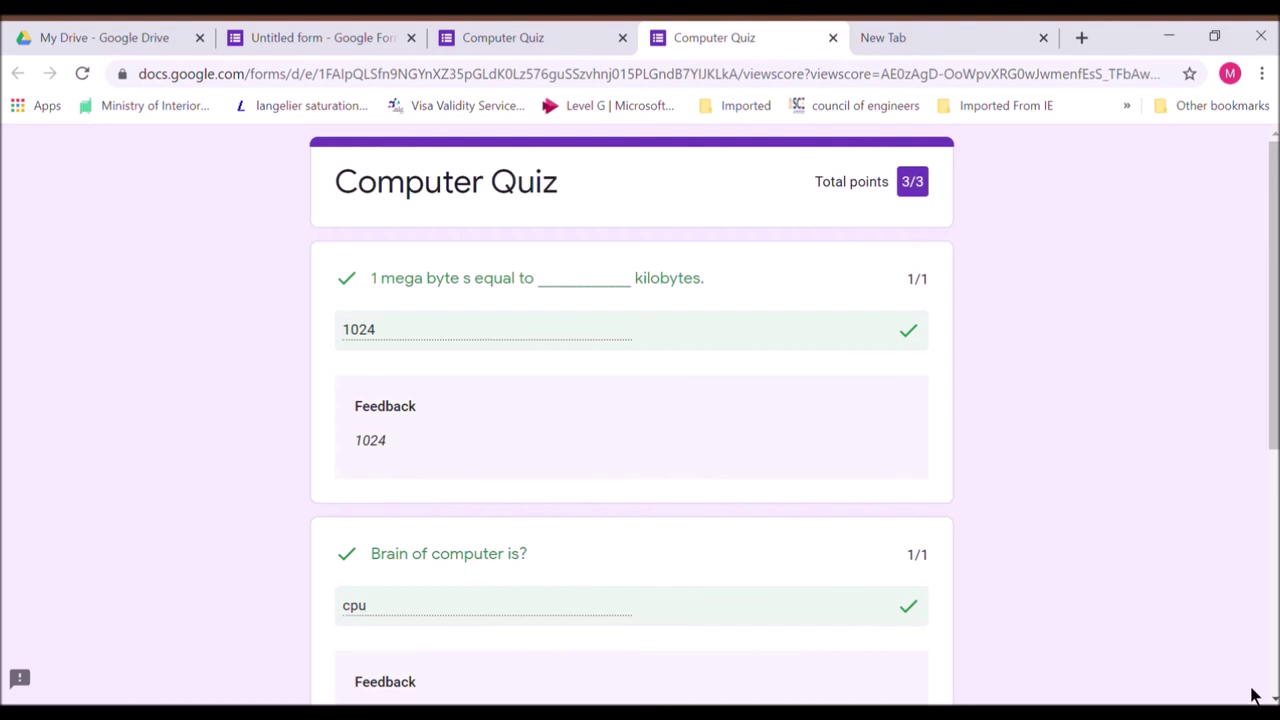
scroll(1268, 696, "down", 2)
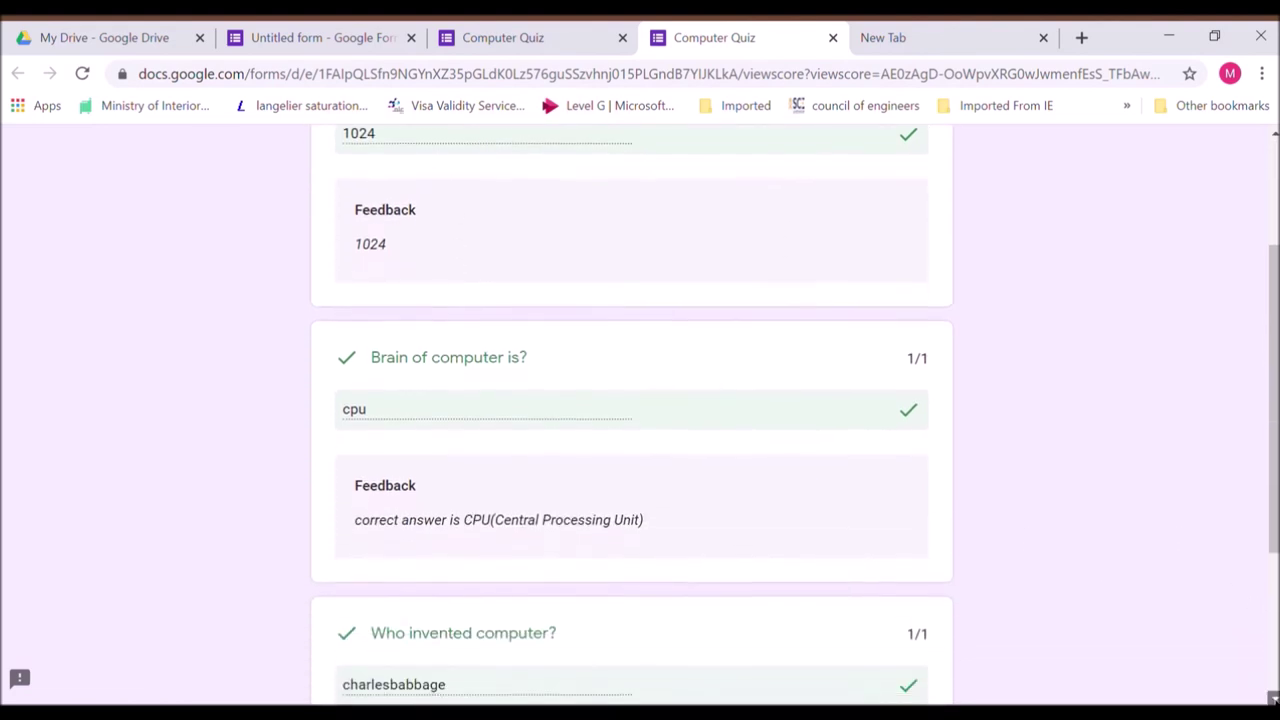
scroll(1268, 696, "down", 3)
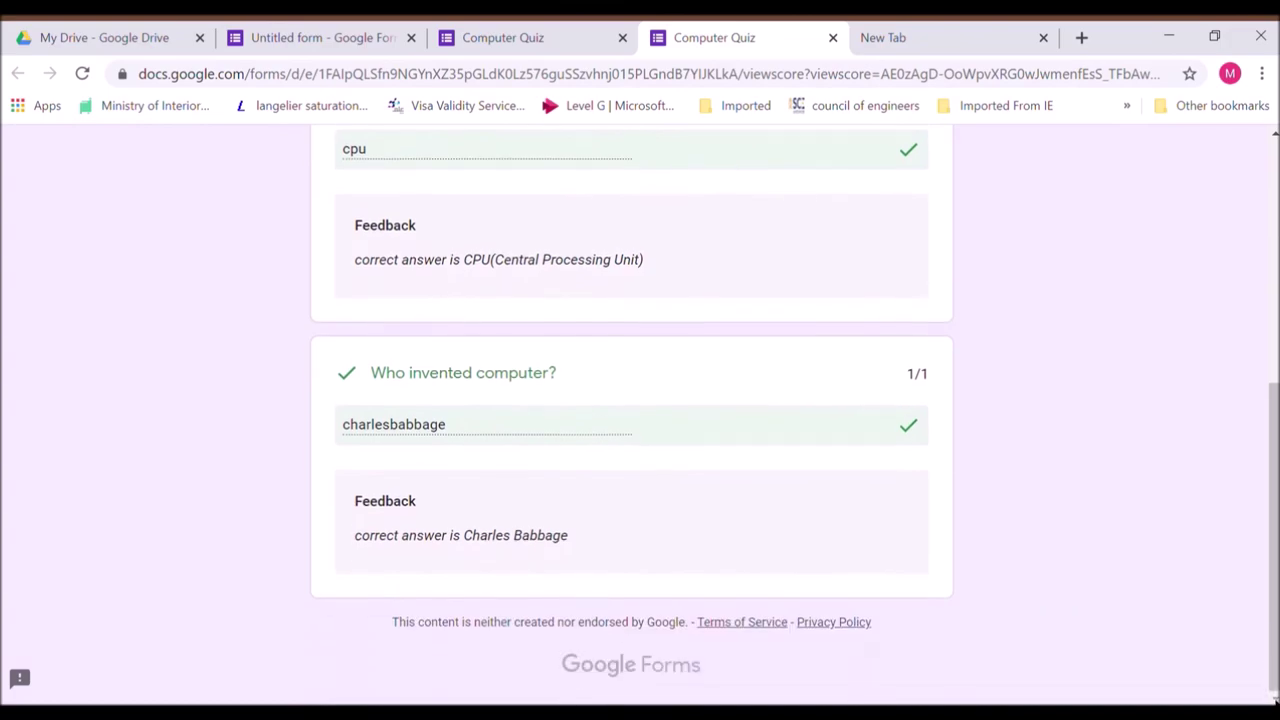